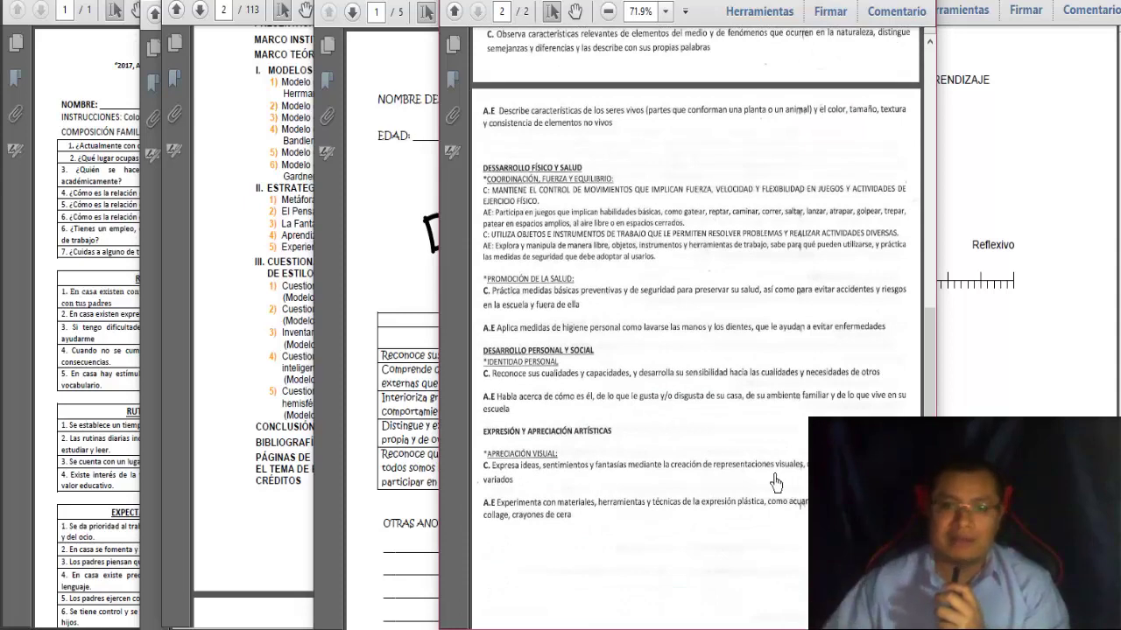
# - Review the diagnostic evaluation PDF from its beginning and look through the APOYO DE YUCATAN folder inside preescolar
pyautogui.scroll(5, 776, 481)
pyautogui.scroll(3, 776, 482)
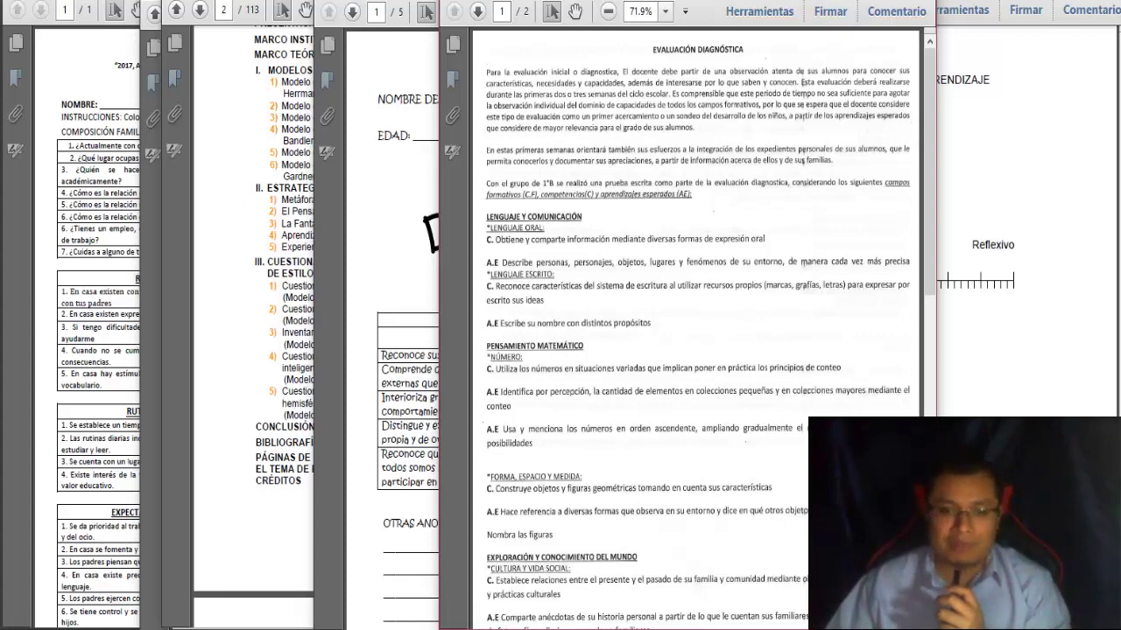
pyautogui.moveTo(468, 629)
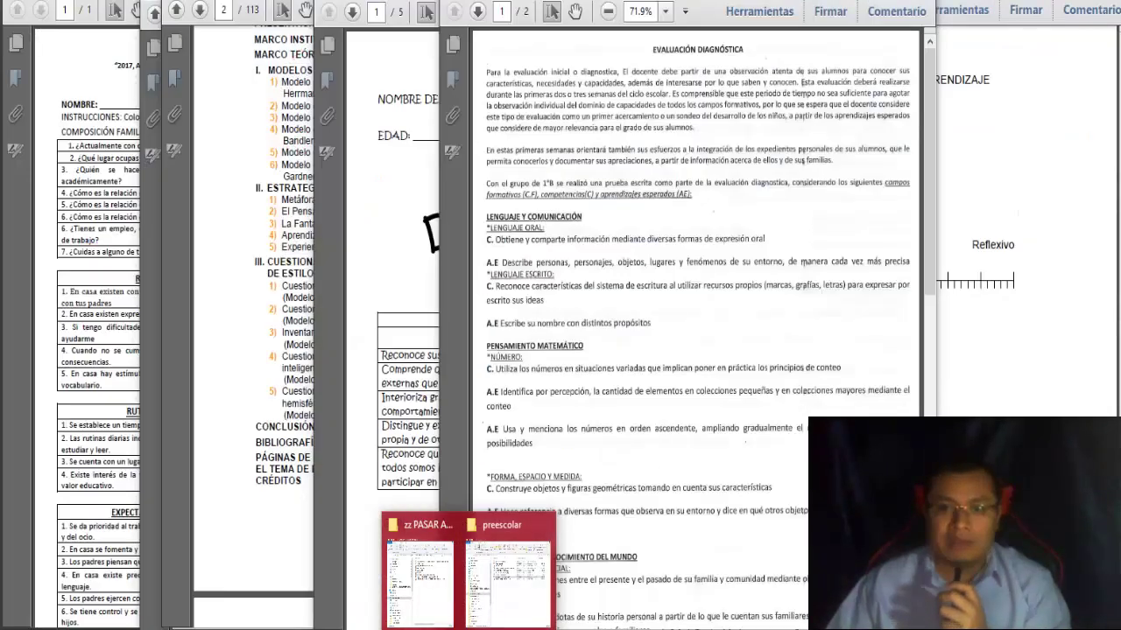
pyautogui.click(806, 472)
pyautogui.moveTo(468, 629)
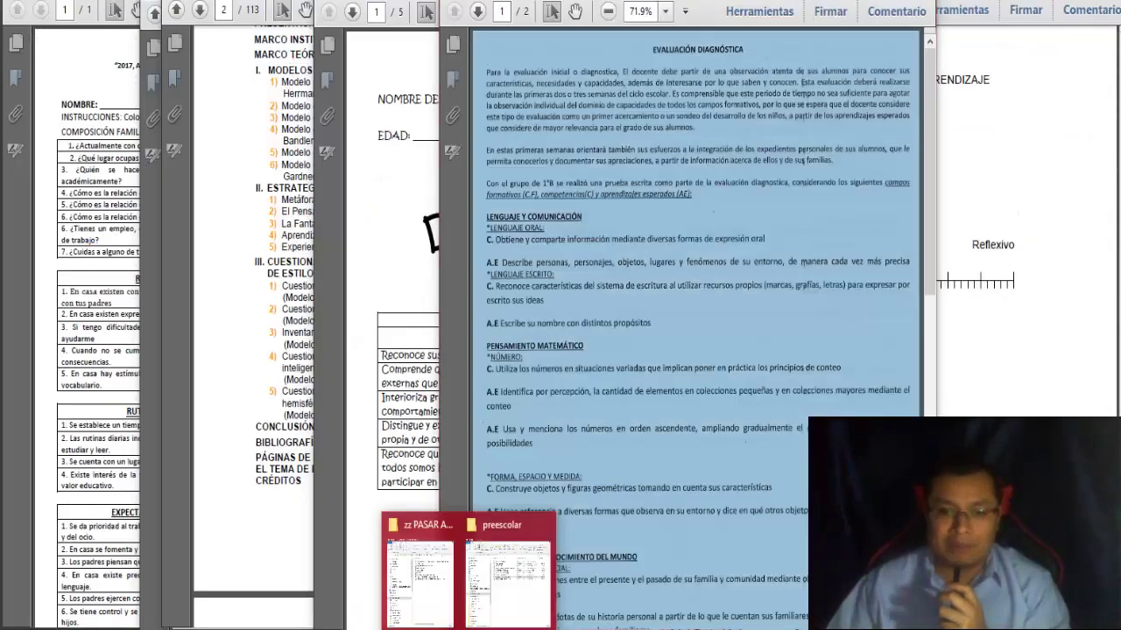
pyautogui.click(503, 600)
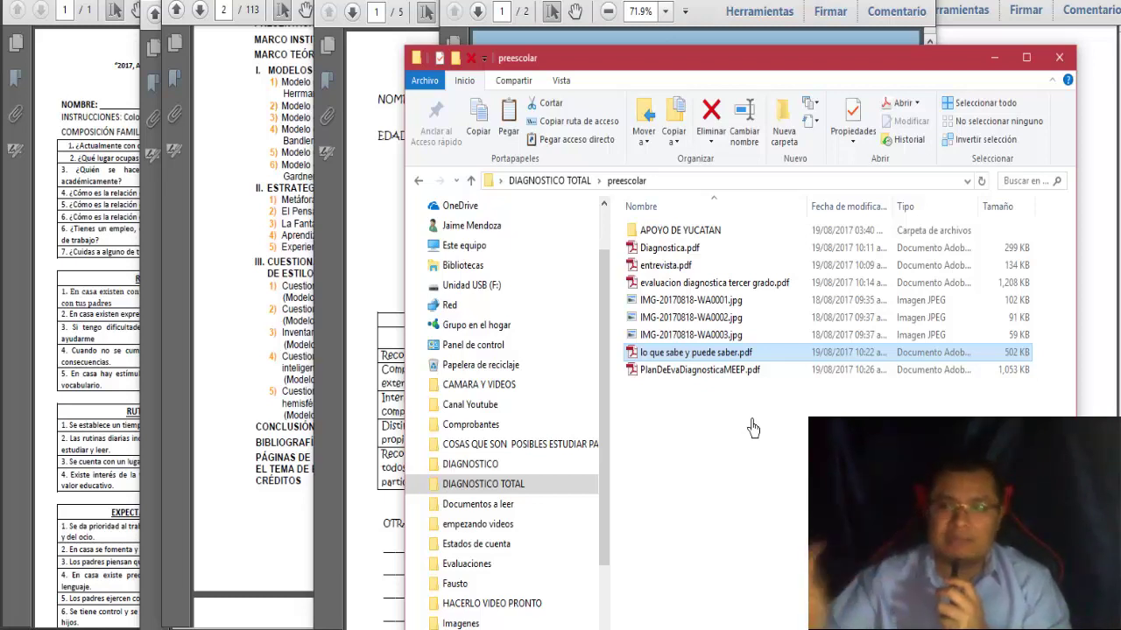
pyautogui.click(688, 238)
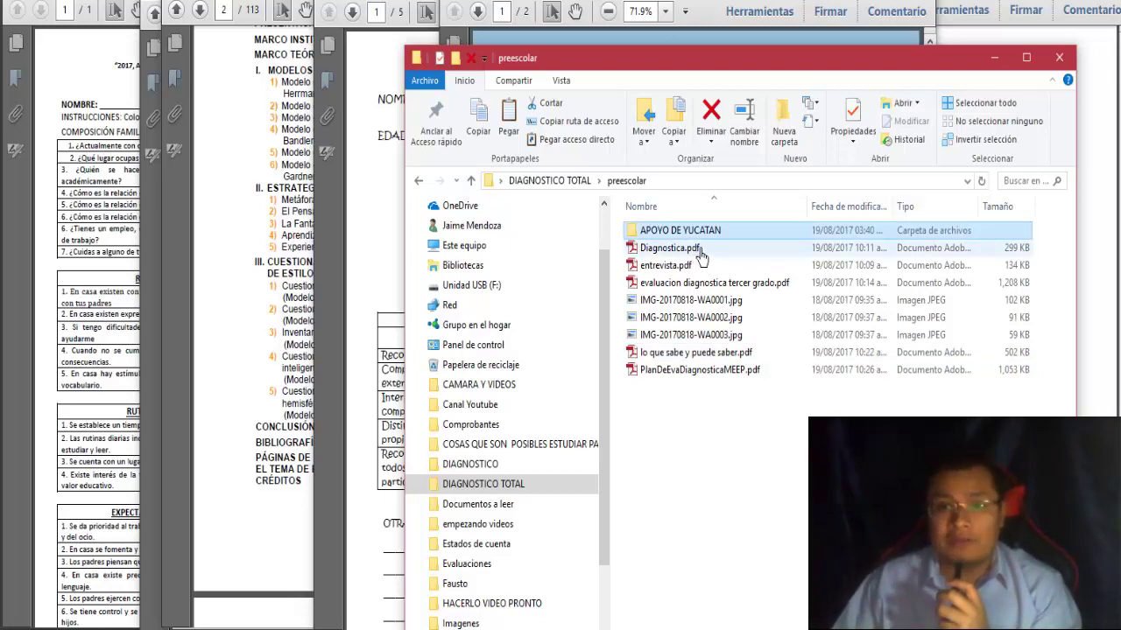
pyautogui.doubleClick(724, 234)
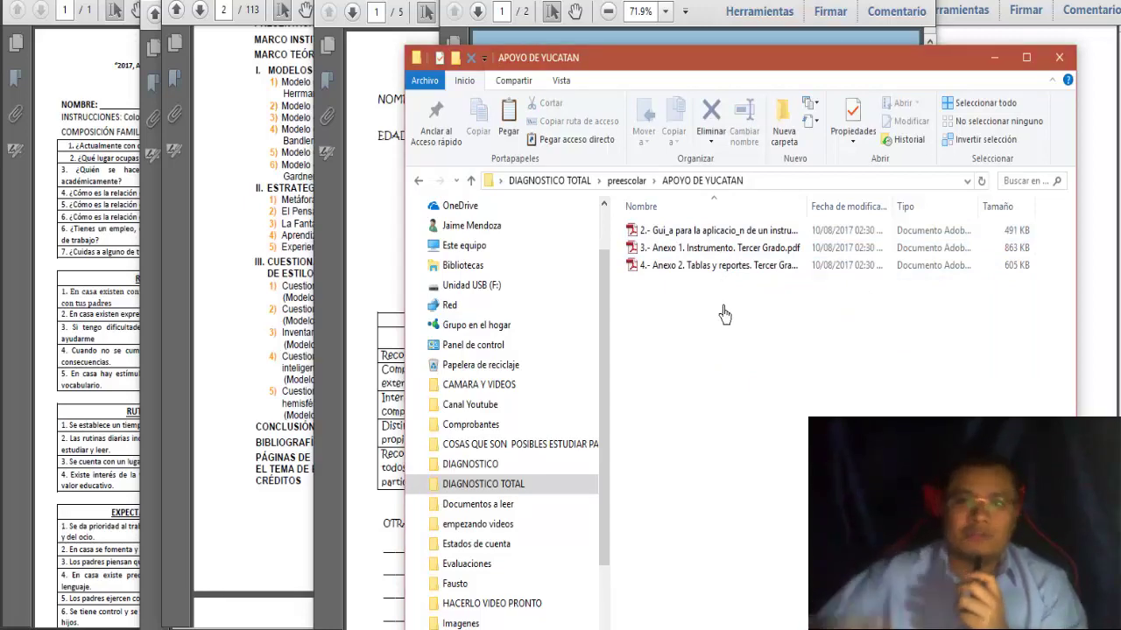
pyautogui.click(995, 58)
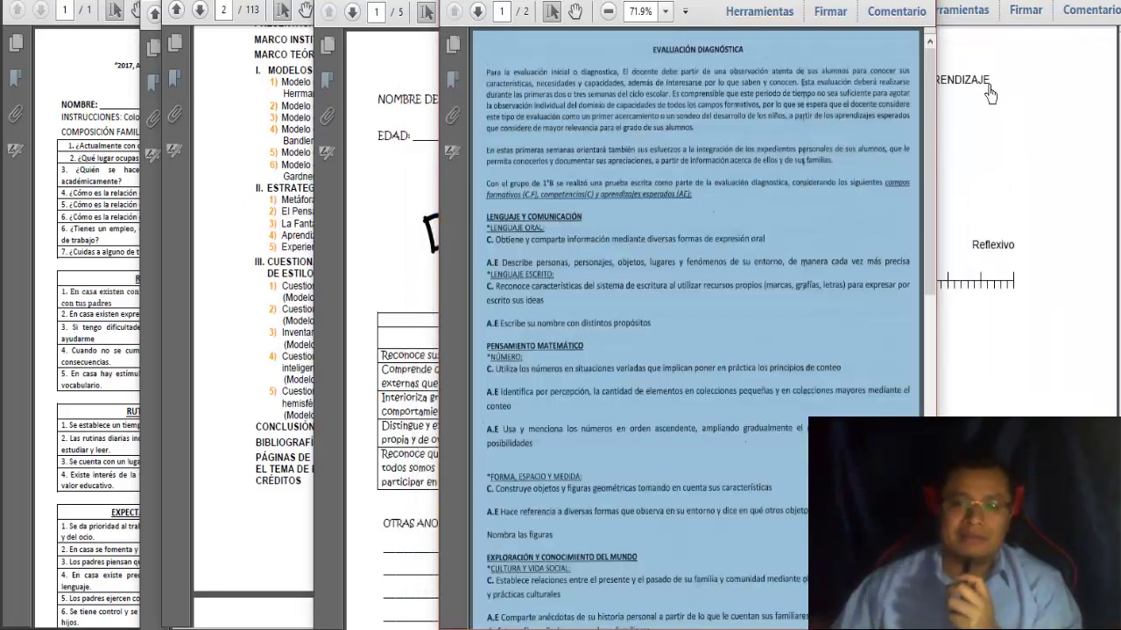
# - Switch to the CUESTIONARIO HONEY-ALONSO workbook in Excel and open sheet 1 with the individual learning profile
pyautogui.click(689, 340)
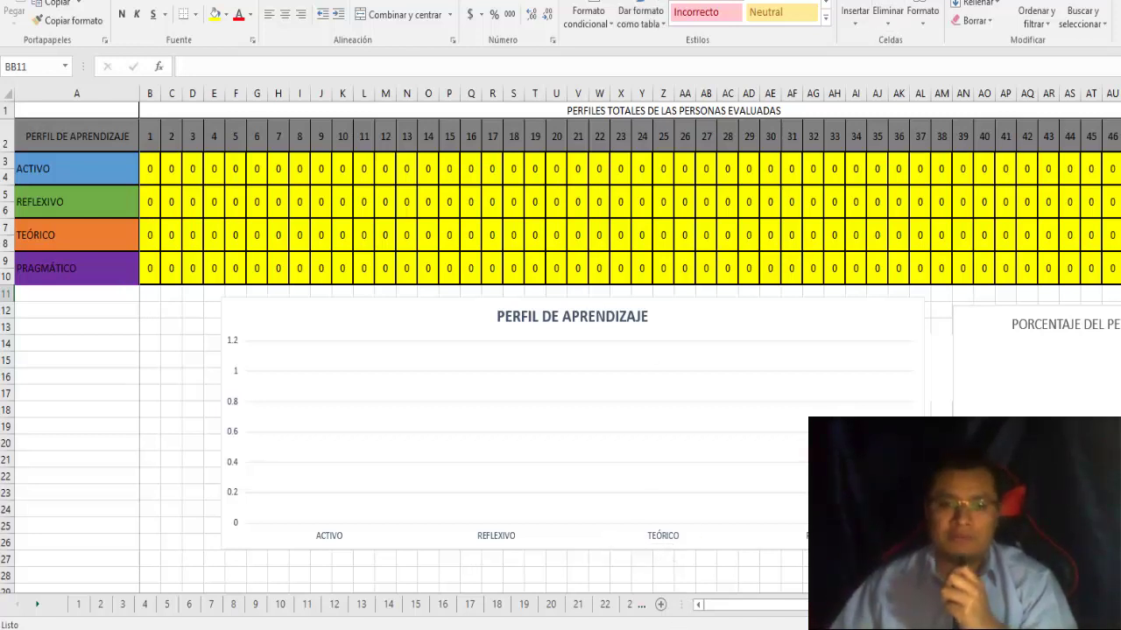
pyautogui.moveTo(658, 589)
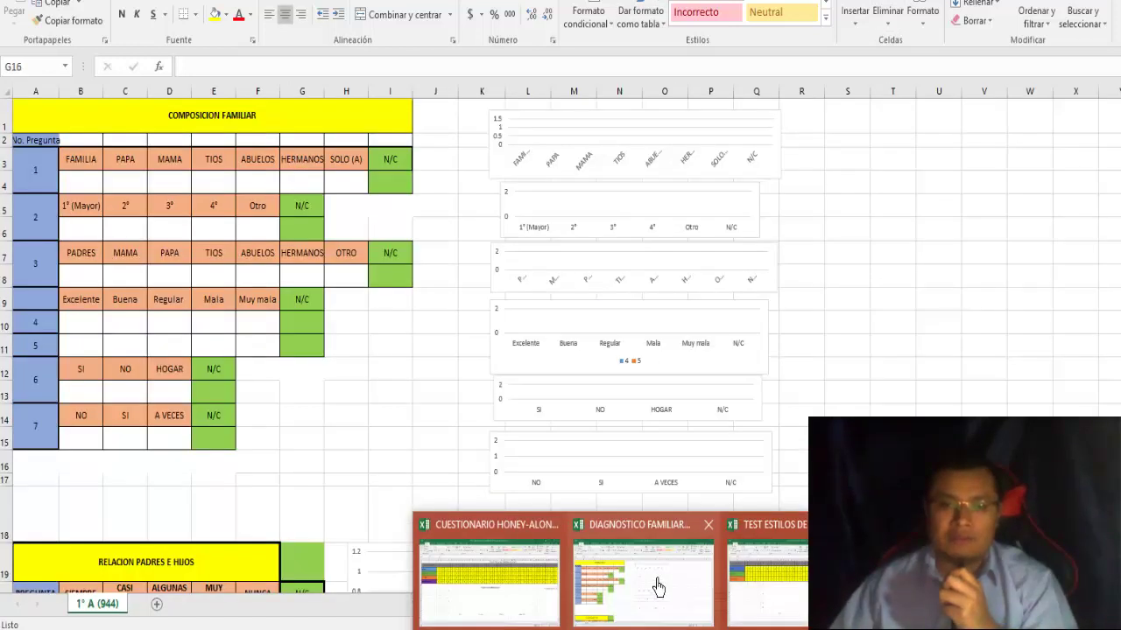
pyautogui.moveTo(782, 582)
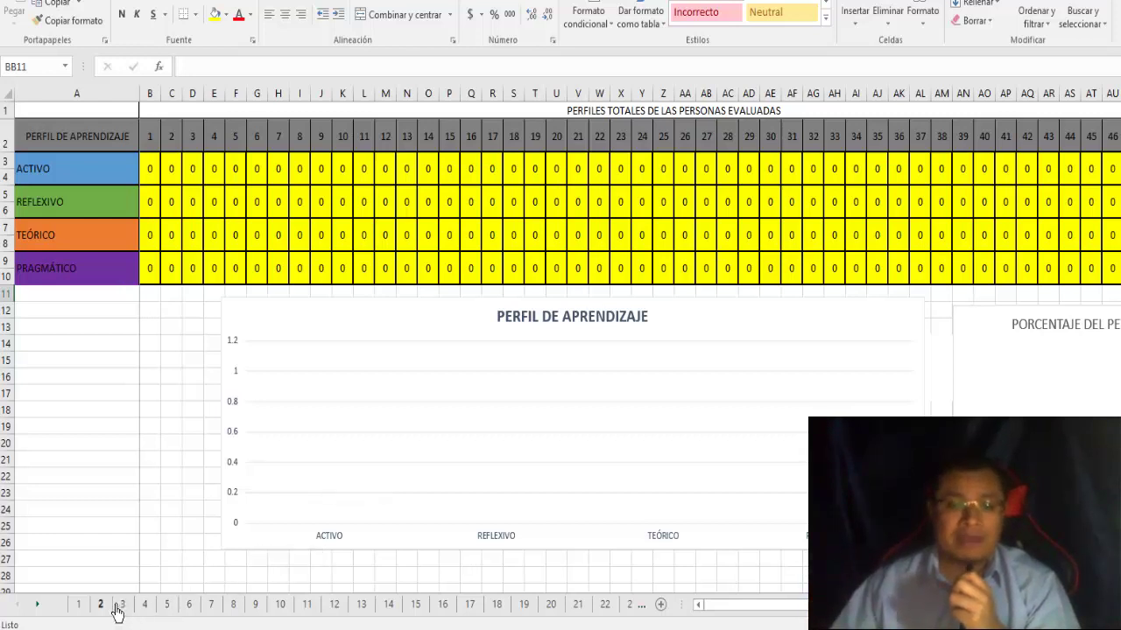
pyautogui.click(89, 606)
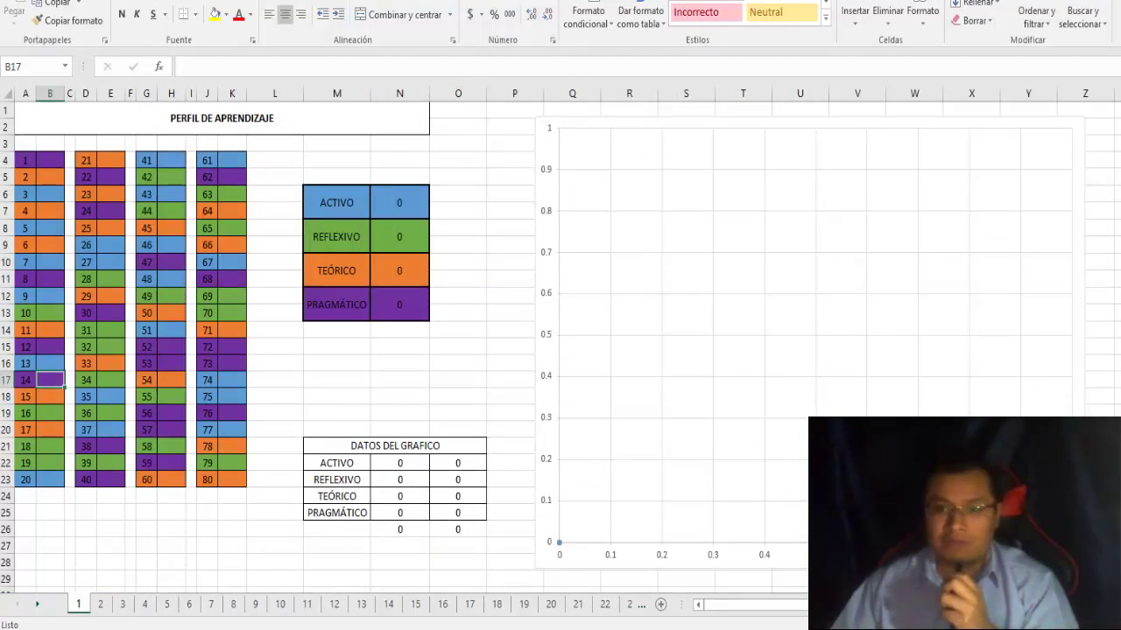
# - Enter 1 as the answer for each of items 1 to 15 of the learning profile questionnaire, in cells B4:B18
pyautogui.click(62, 167)
pyautogui.write('1')
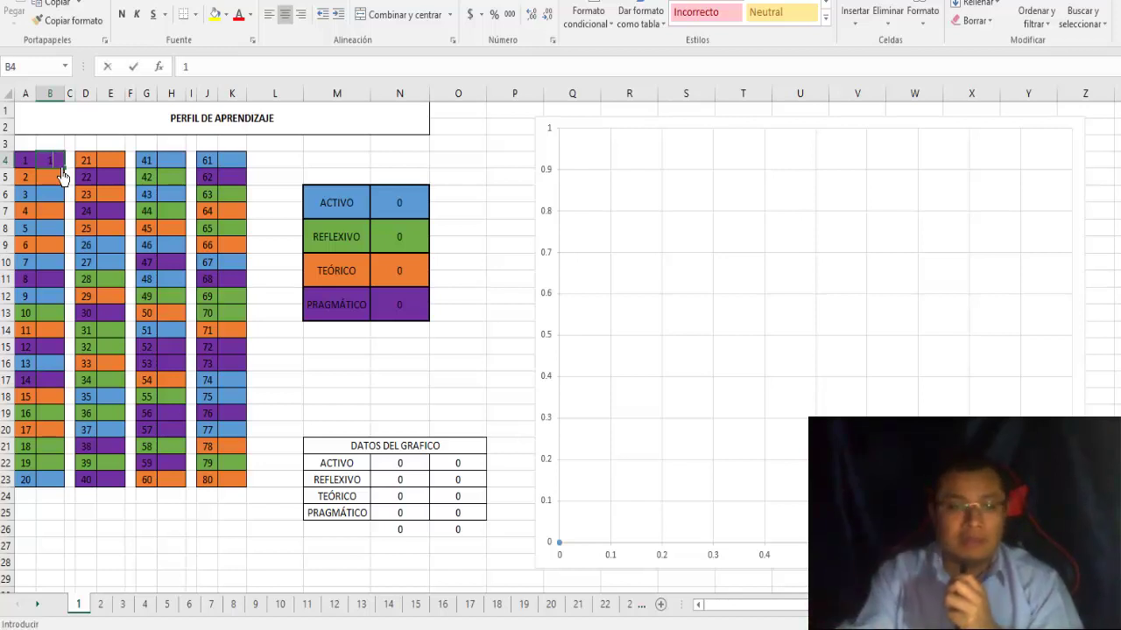
pyautogui.press('Return')
pyautogui.write('1')
pyautogui.press('Return')
pyautogui.click(61, 176)
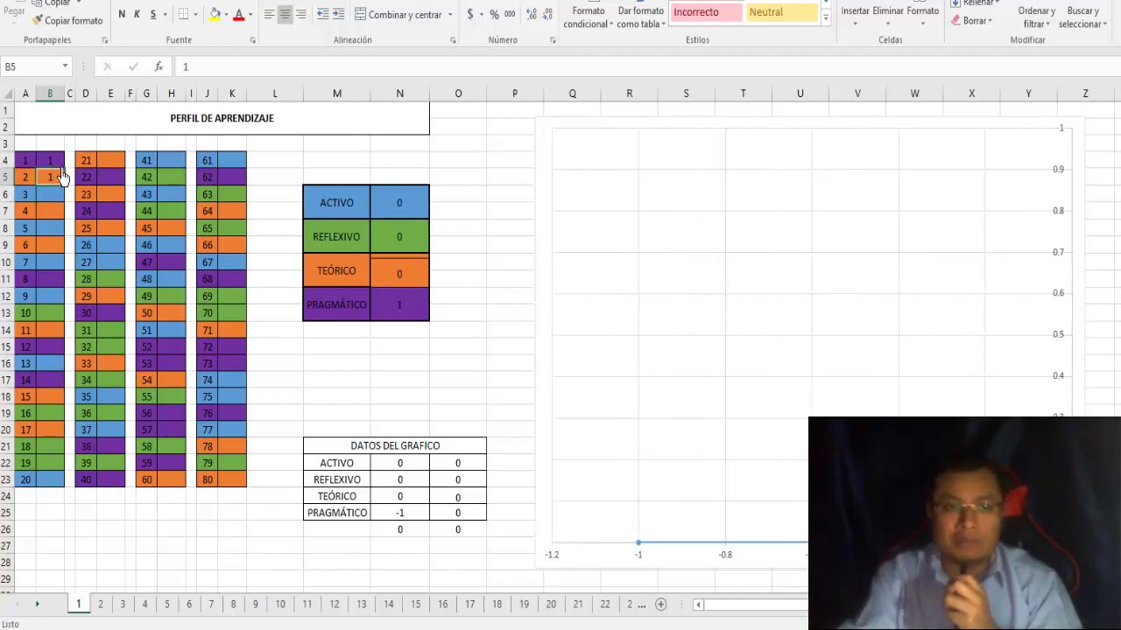
pyautogui.press('Return')
pyautogui.write('1')
pyautogui.press('Return')
pyautogui.write('1')
pyautogui.press('Return')
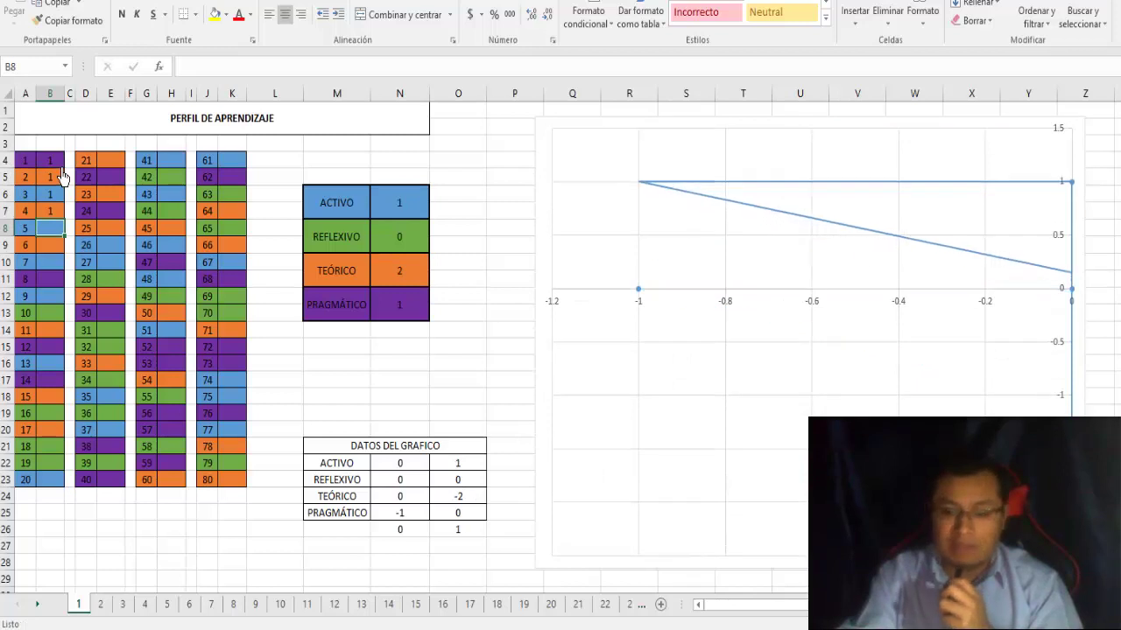
pyautogui.write('1')
pyautogui.press('Return')
pyautogui.write('1')
pyautogui.press('Return')
pyautogui.write('1')
pyautogui.press('Return')
pyautogui.write('1 1')
pyautogui.press('Return')
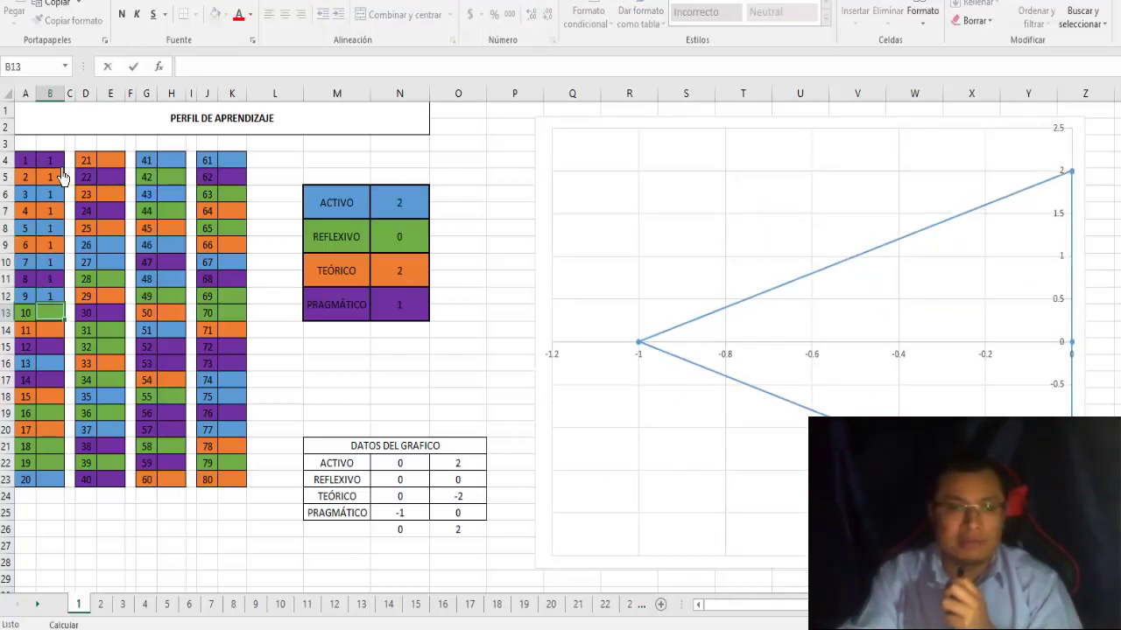
pyautogui.write('1 1')
pyautogui.press('Return')
pyautogui.write('1 1')
pyautogui.press('Return')
pyautogui.write('1 1')
pyautogui.press('Return')
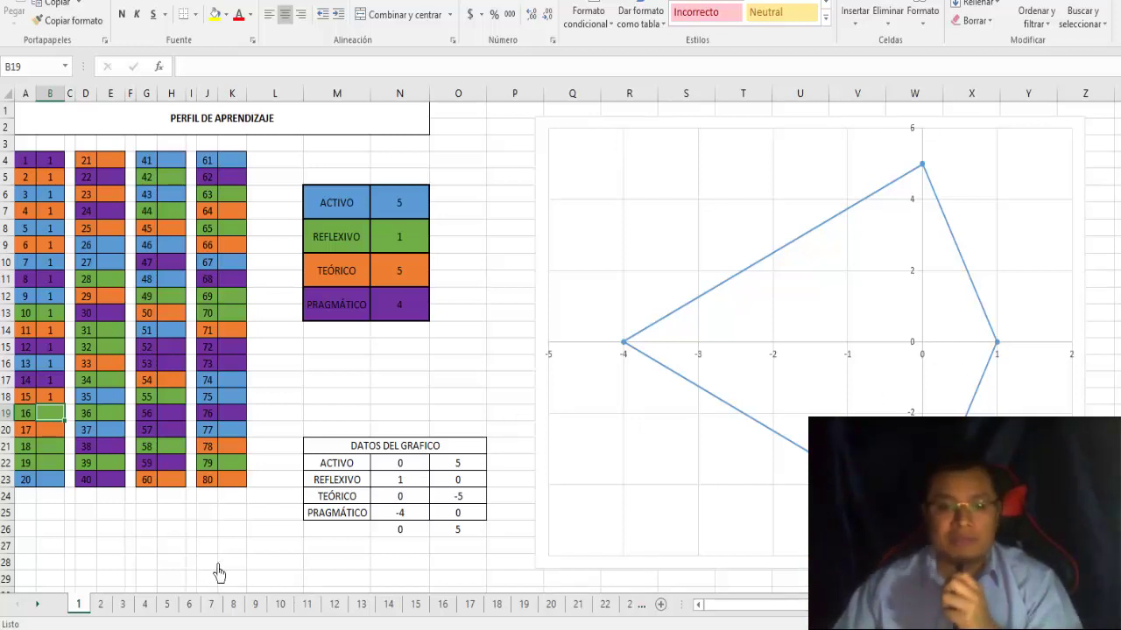
# - Open the ESTADISTICA sheet and look over the profile table from person 1 across to the TOTALES column
pyautogui.keyDown('ctrl'); pyautogui.click(42, 615); pyautogui.keyUp('ctrl')
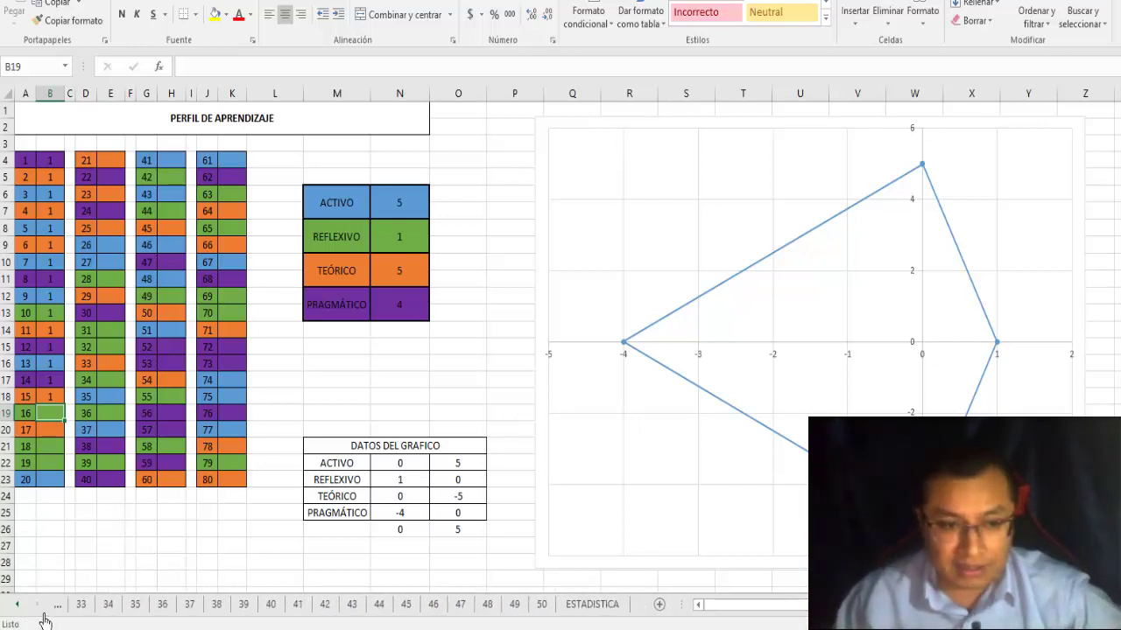
pyautogui.click(609, 612)
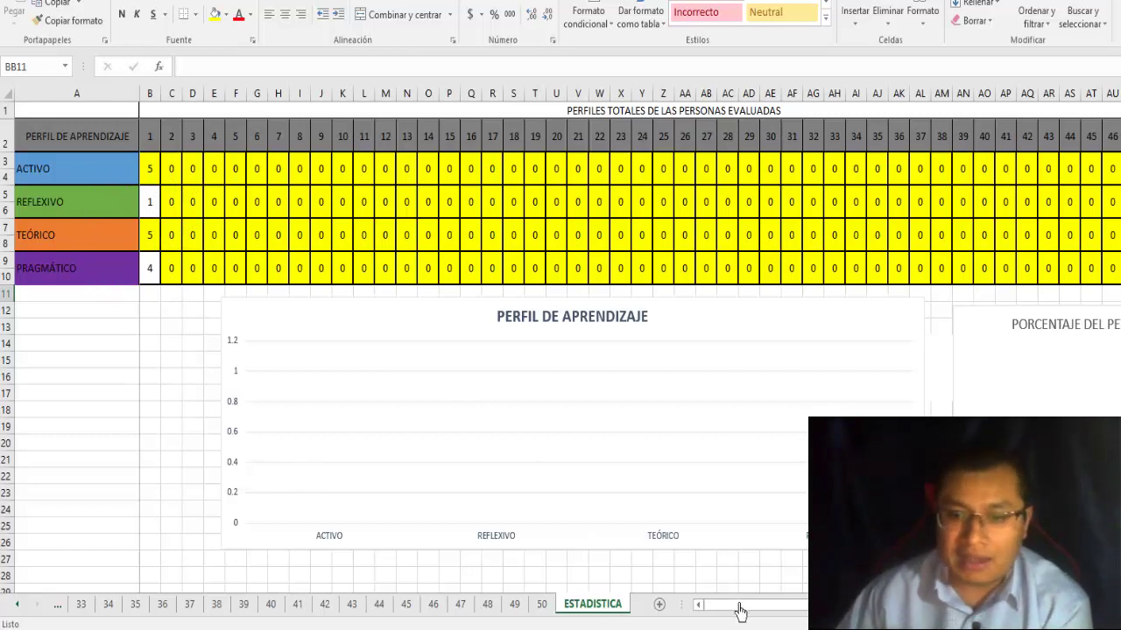
pyautogui.moveTo(739, 610); pyautogui.dragTo(814, 609)
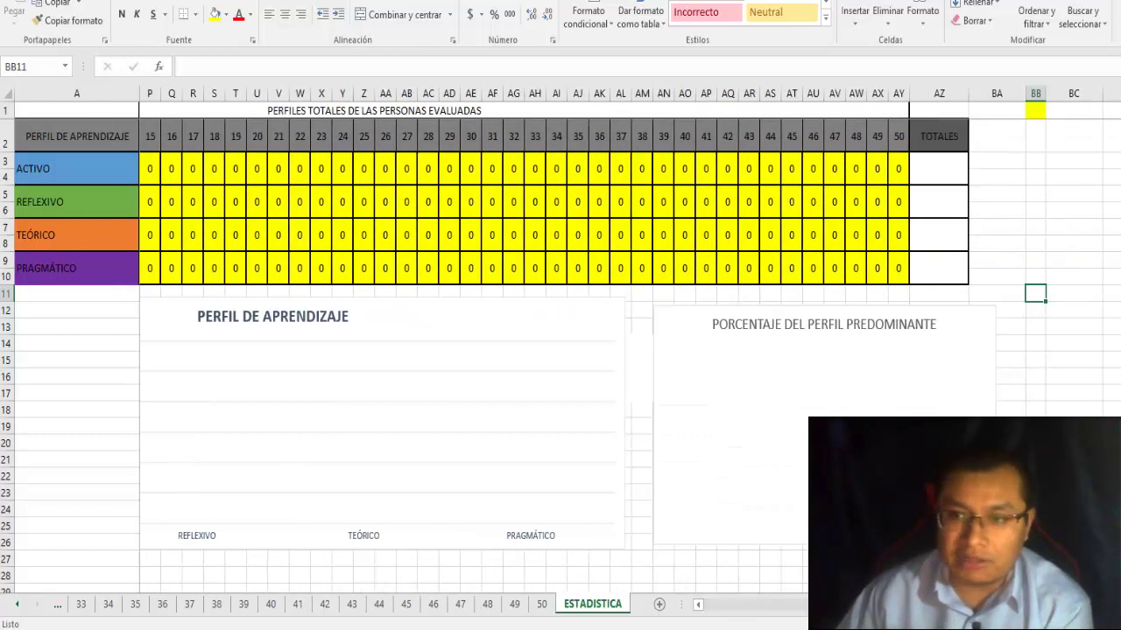
pyautogui.click(951, 184)
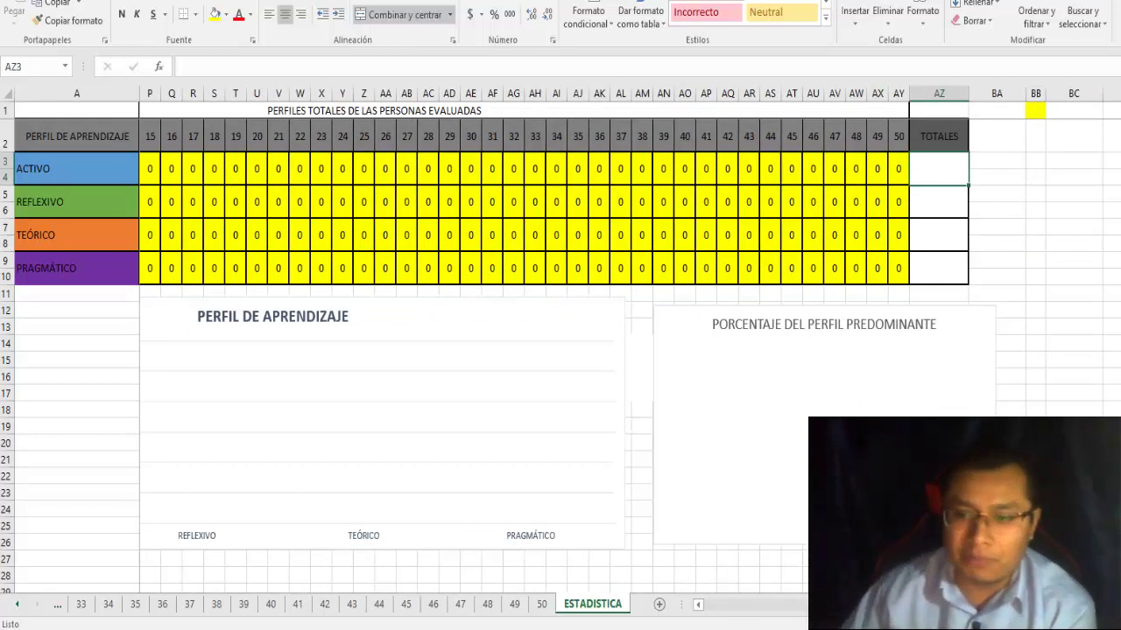
pyautogui.hscroll(-10, 420, 355)
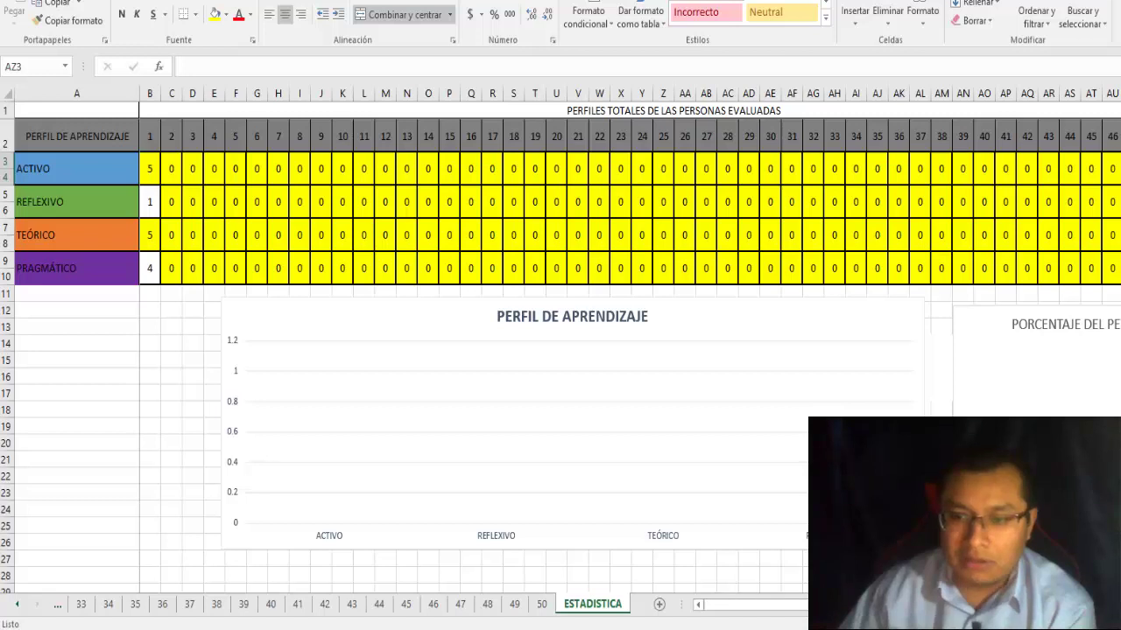
pyautogui.hscroll(7, 629, 350)
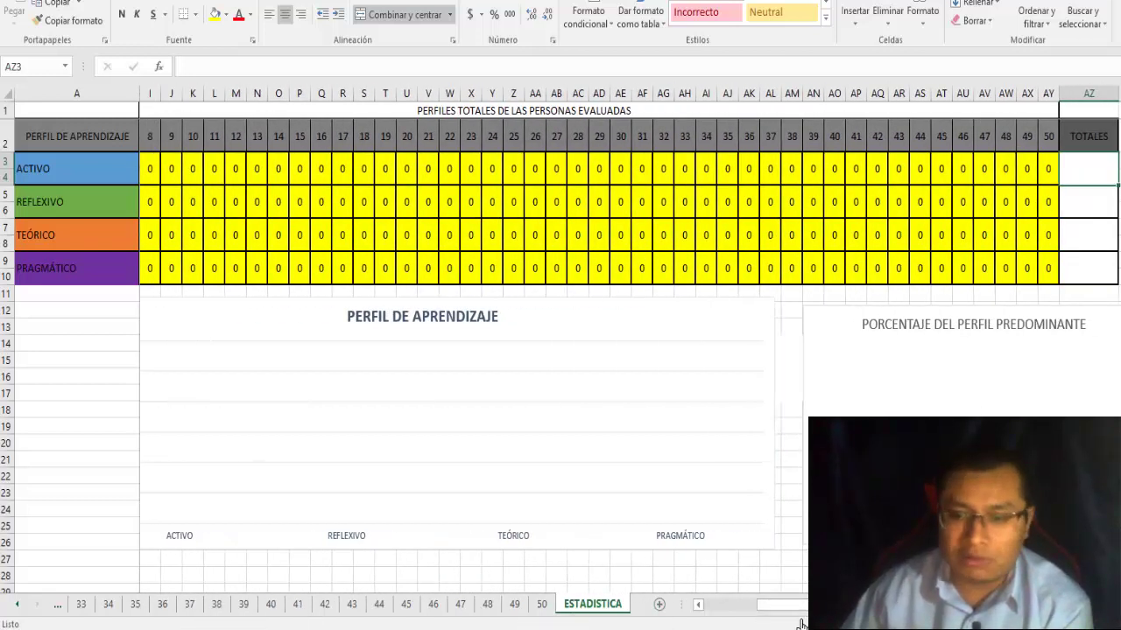
pyautogui.moveTo(782, 604); pyautogui.dragTo(793, 604)
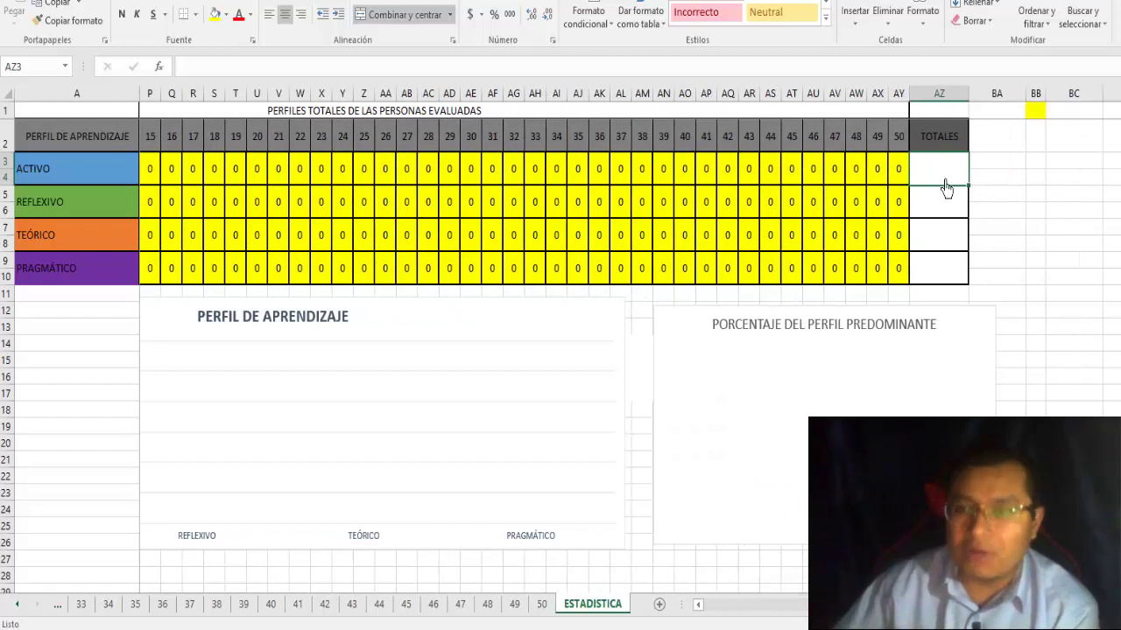
# - Fill the TOTALES column with 25 for ACTIVO, 12 for REFLEXIVO, 10 for TEÓRICO and 9 for PRAGMÁTICO
pyautogui.write('25')
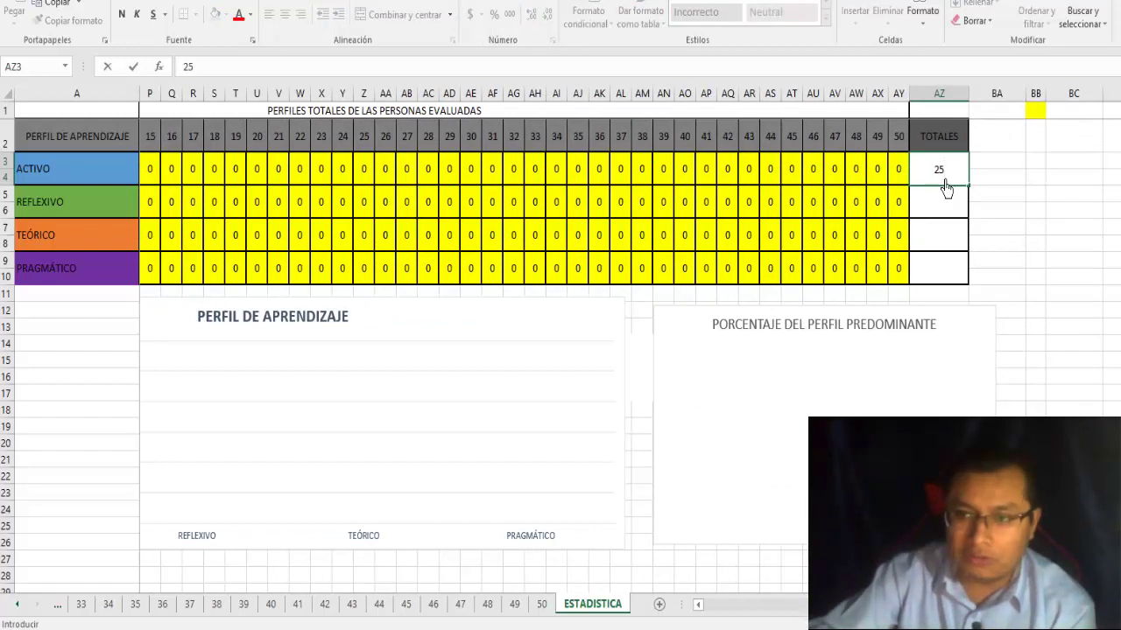
pyautogui.press('Return')
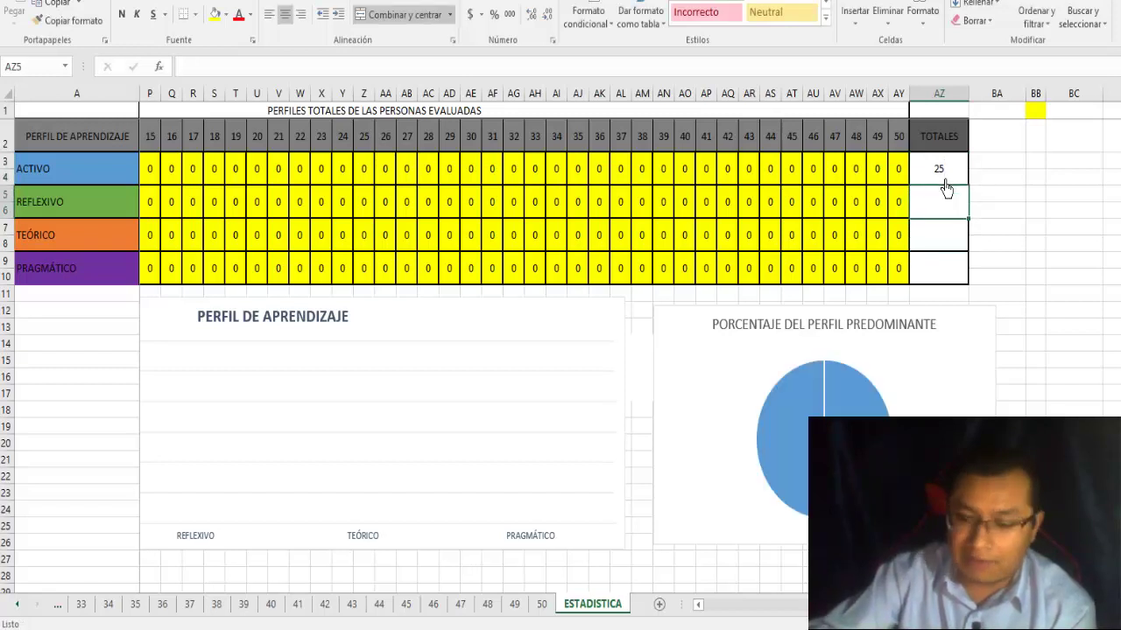
pyautogui.write('12')
pyautogui.press('Return')
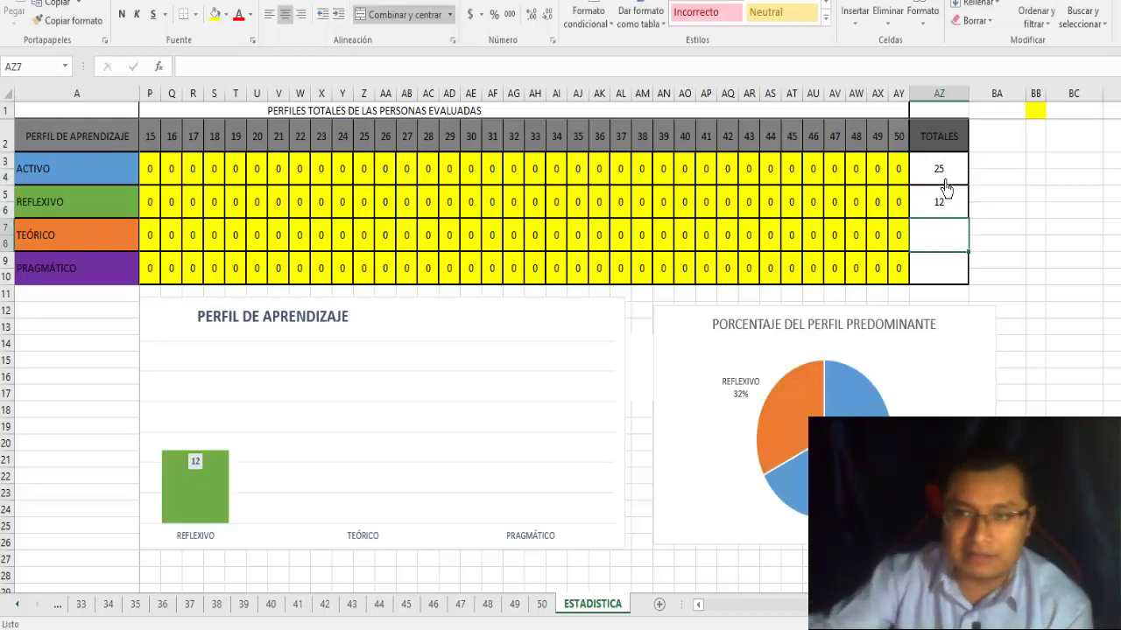
pyautogui.press('Return')
pyautogui.press('Up')
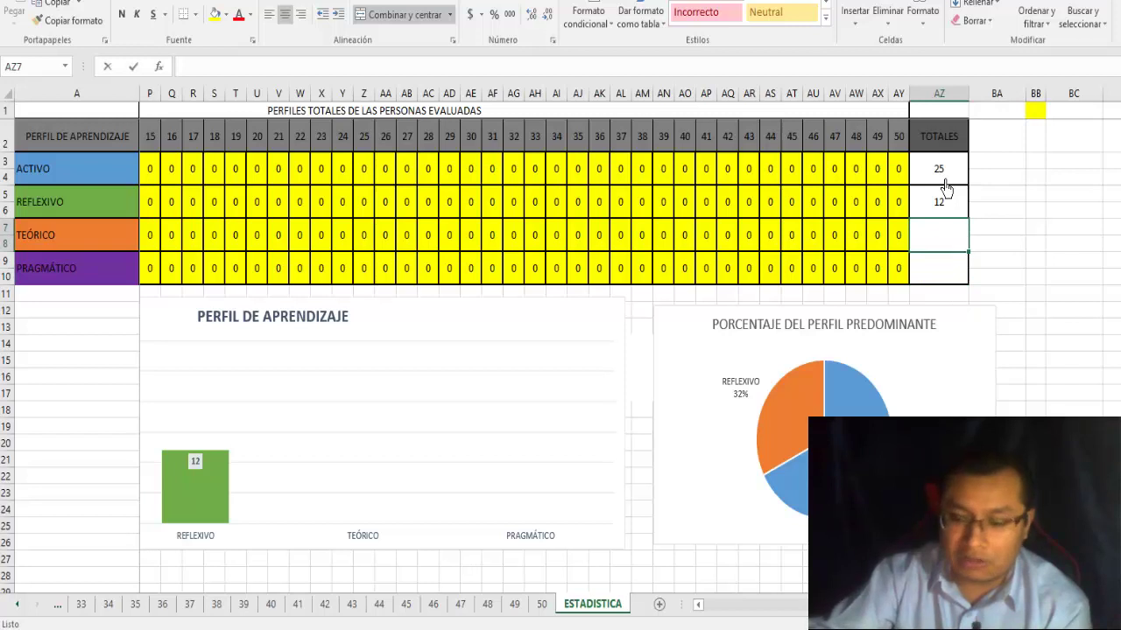
pyautogui.write('10')
pyautogui.press('Return')
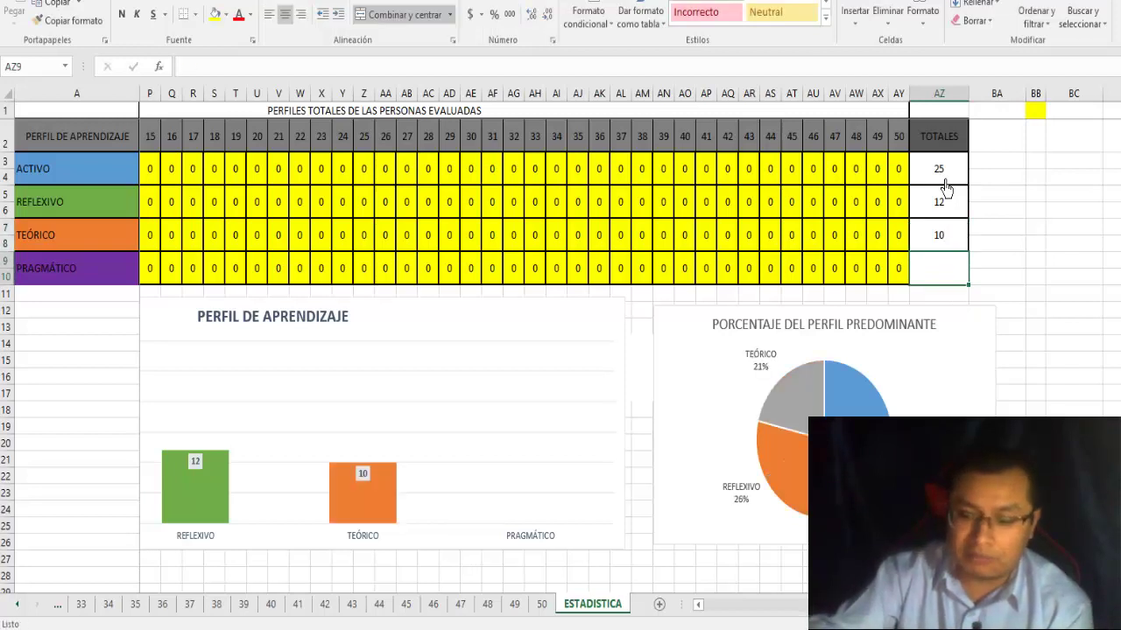
pyautogui.write('9')
pyautogui.press('Return')
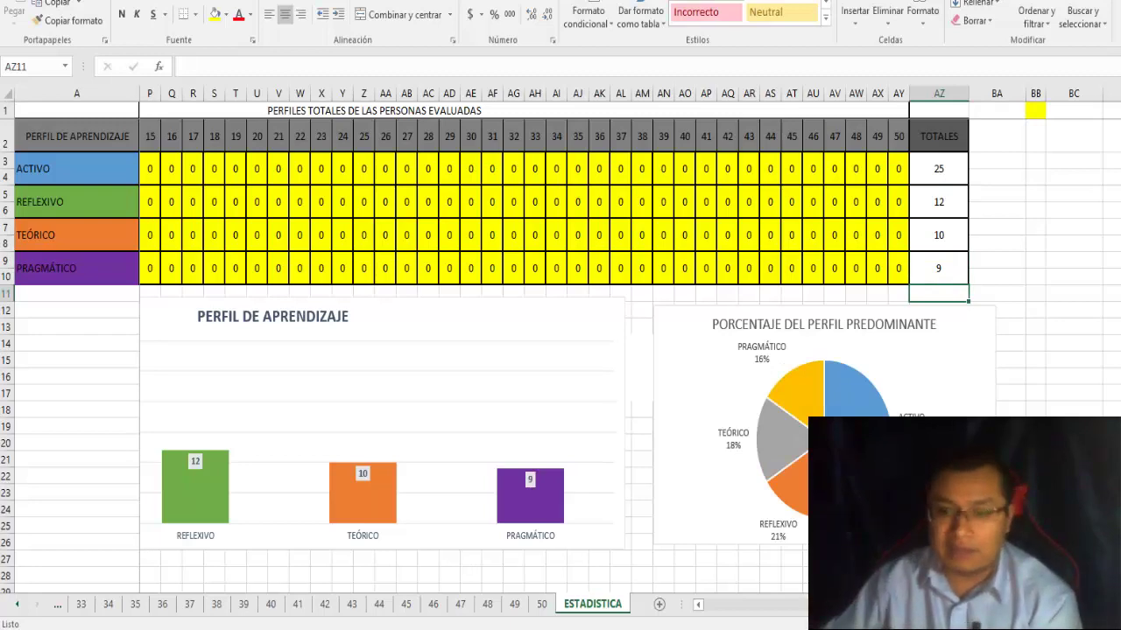
pyautogui.moveTo(814, 604)
pyautogui.mouseDown()
pyautogui.moveTo(778, 611)
pyautogui.moveTo(814, 604)
pyautogui.mouseUp()
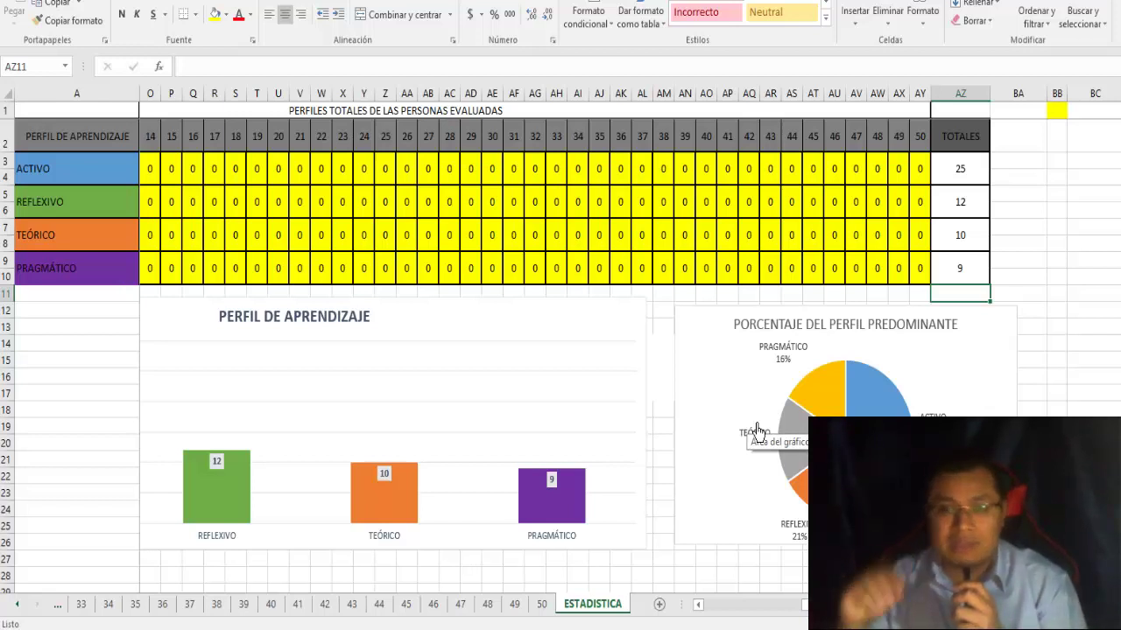
# - Switch to the DIAGNOSTICO FAMILIAR workbook and fill question 1 with 25 for FAMILIA, 8 for PAPA and 5 for MAMA
pyautogui.moveTo(607, 628)
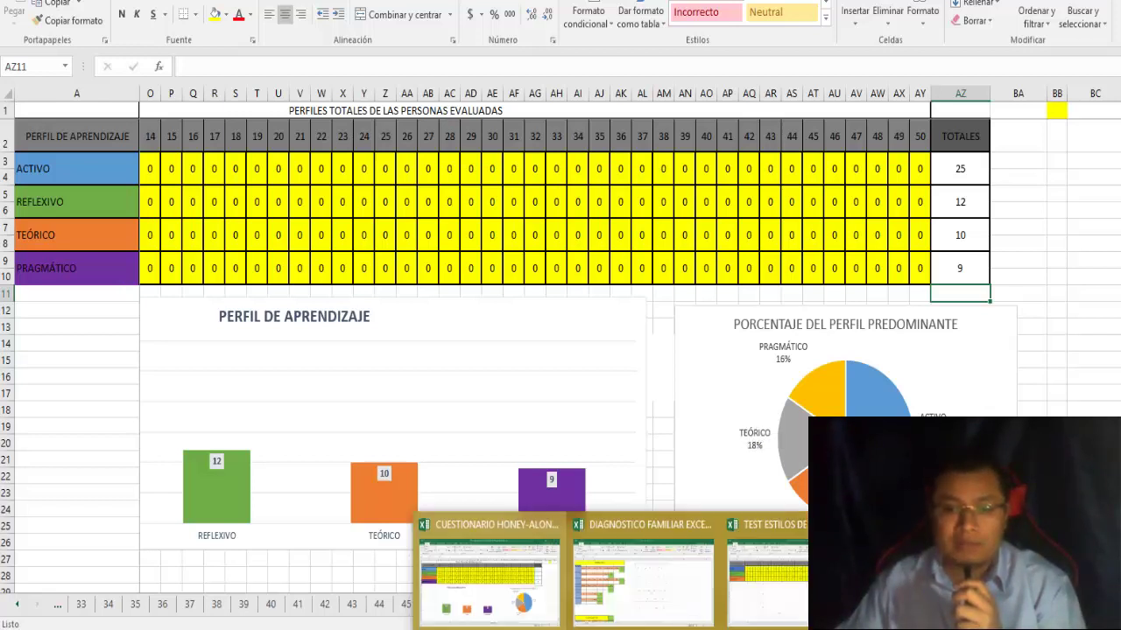
pyautogui.click(655, 595)
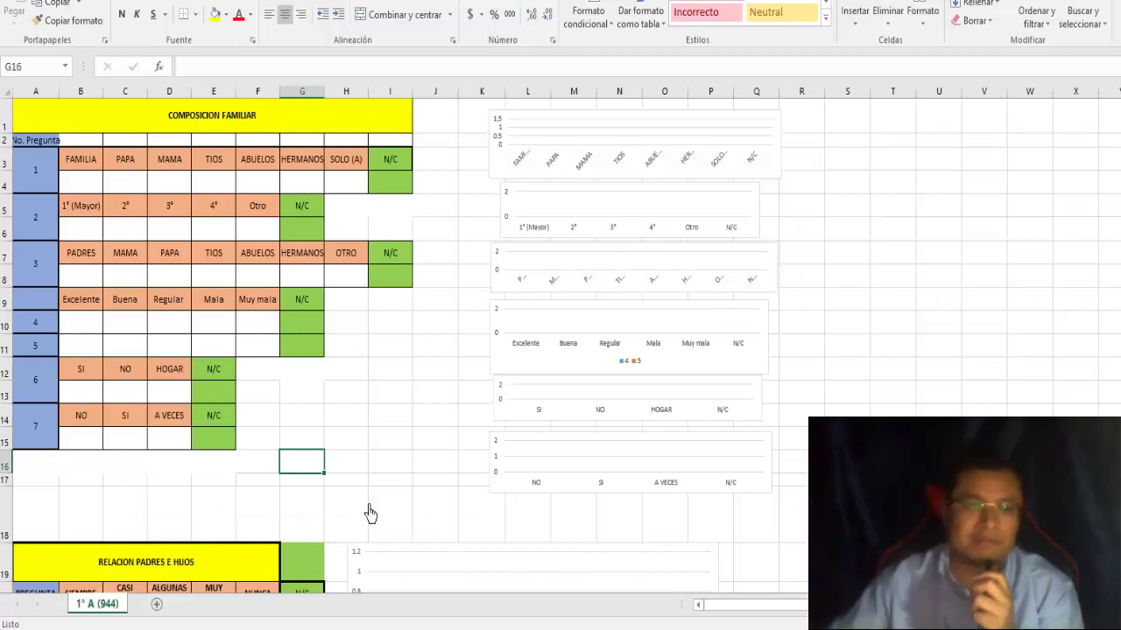
pyautogui.click(77, 187)
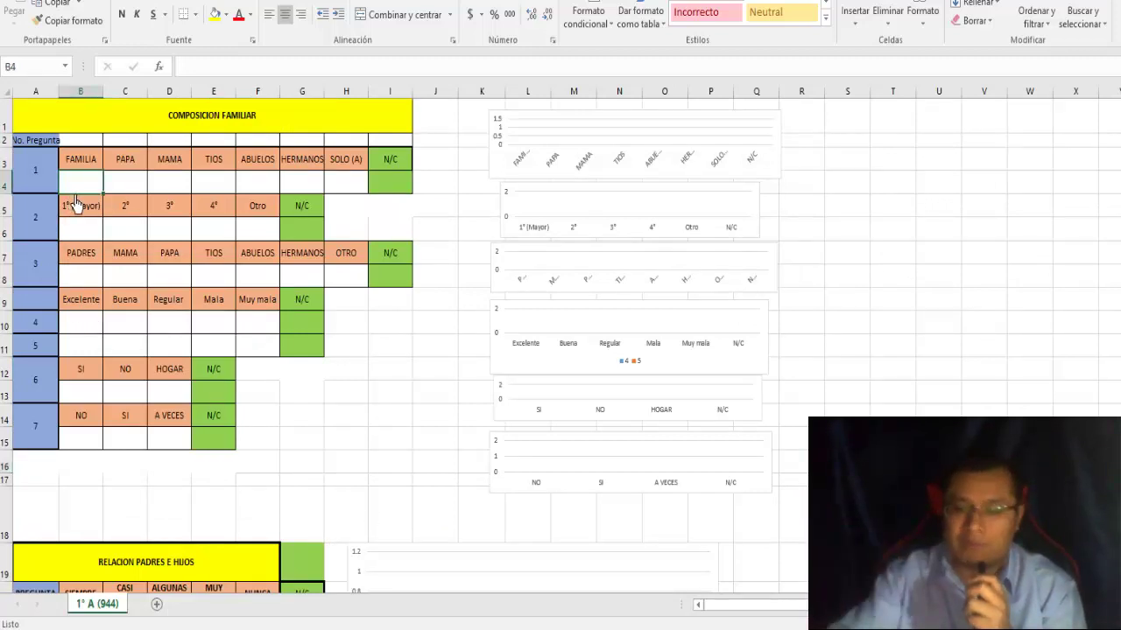
pyautogui.write('25')
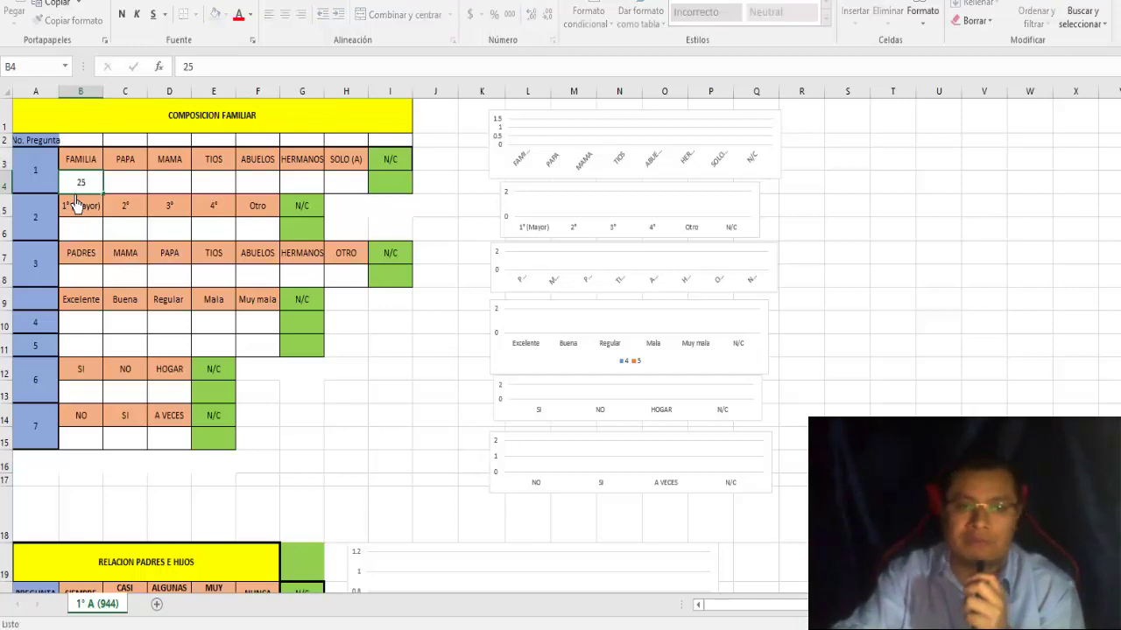
pyautogui.press('Tab')
pyautogui.write('8')
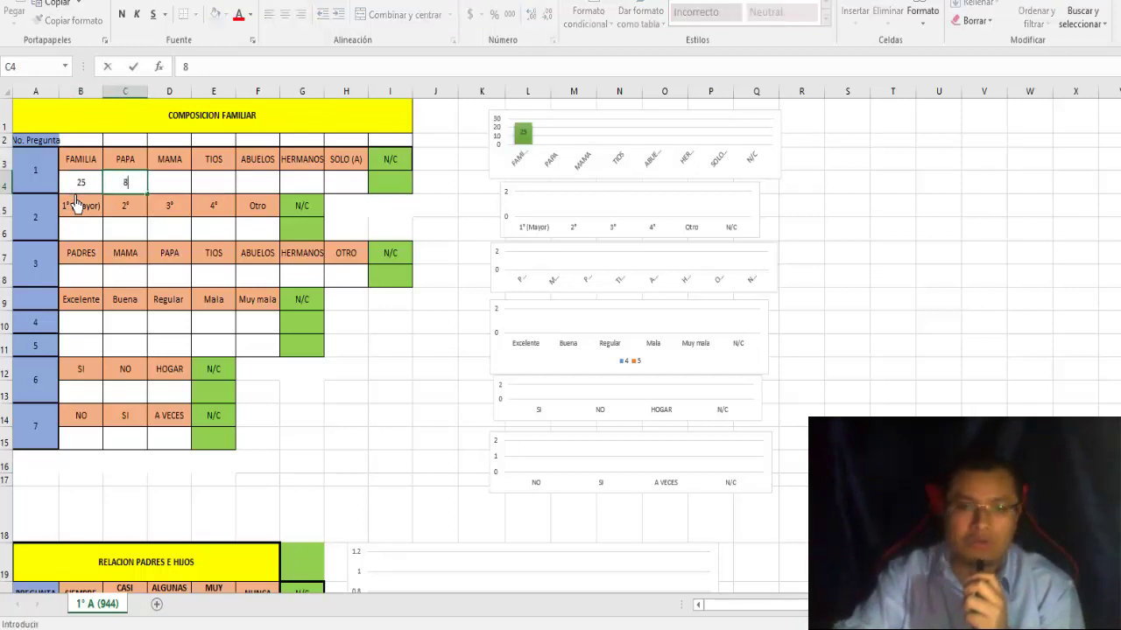
pyautogui.press('Tab')
pyautogui.write('5')
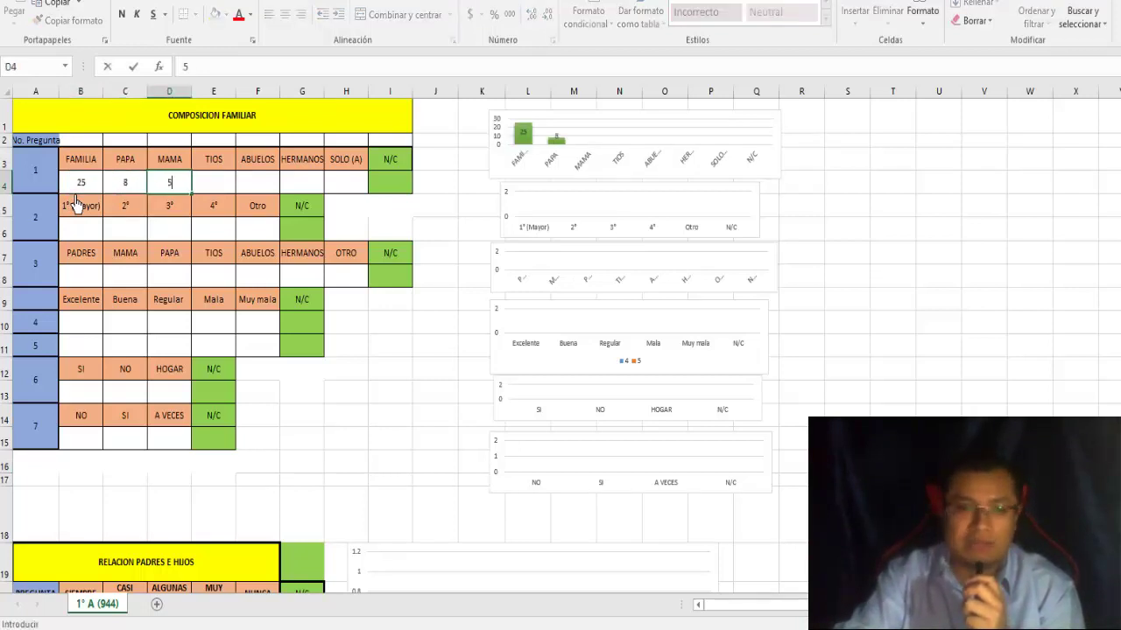
pyautogui.press('Tab')
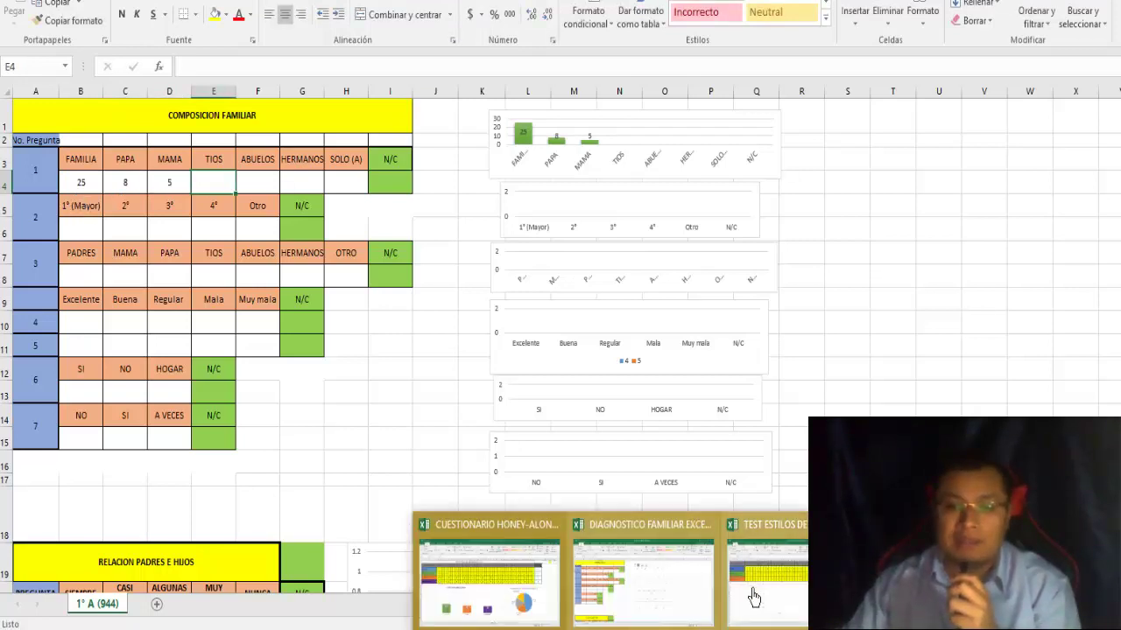
# - Switch to the TEST ESTILOS DE workbook and, on sheet 50, enter B as the answer for items 1 to 10 in cells B3:B12
pyautogui.click(729, 607)
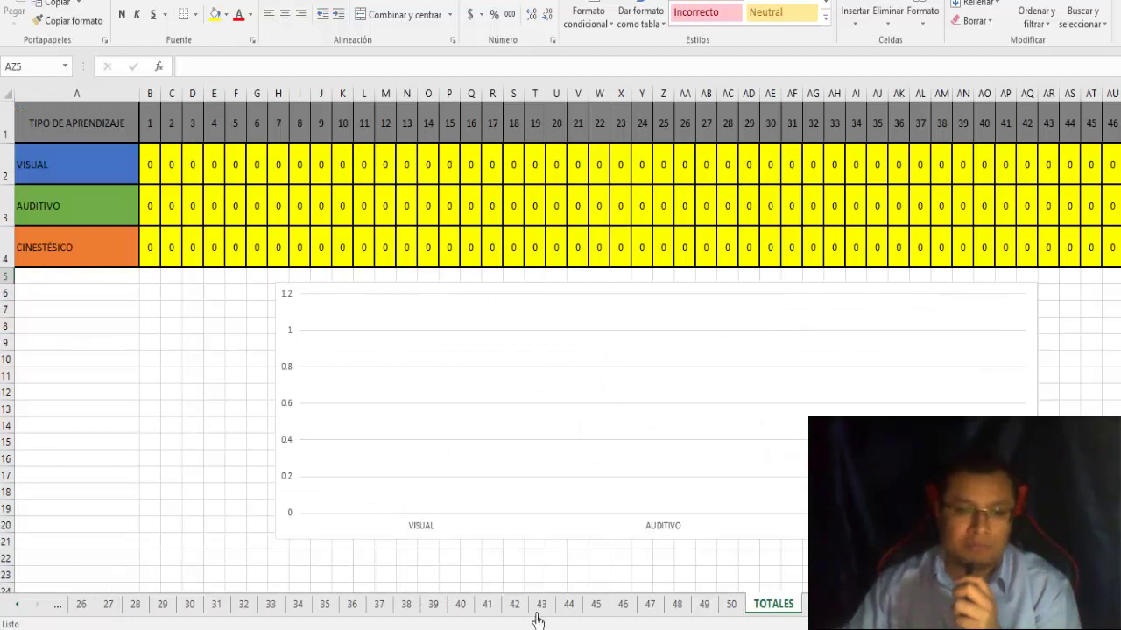
pyautogui.click(740, 611)
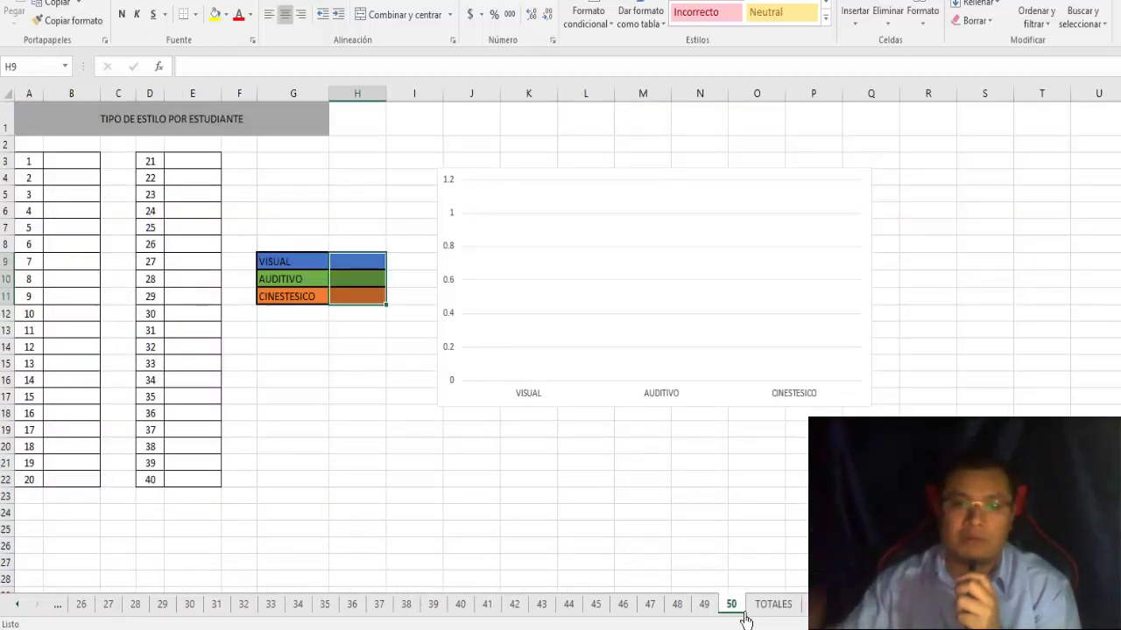
pyautogui.click(80, 165)
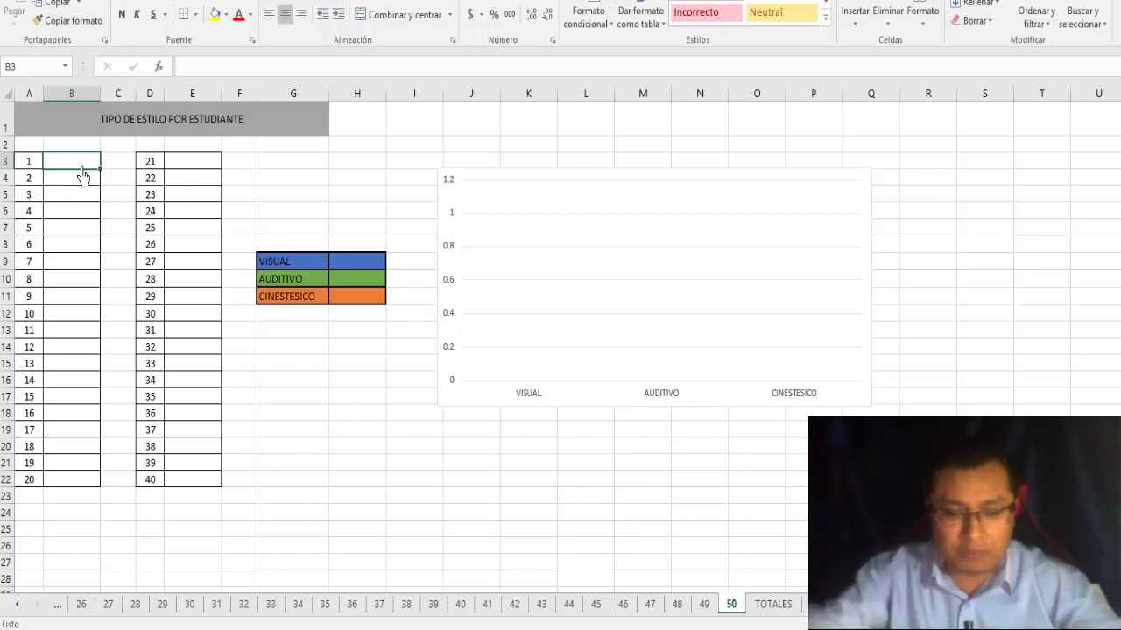
pyautogui.write('B')
pyautogui.press('Return')
pyautogui.write('B')
pyautogui.press('Return')
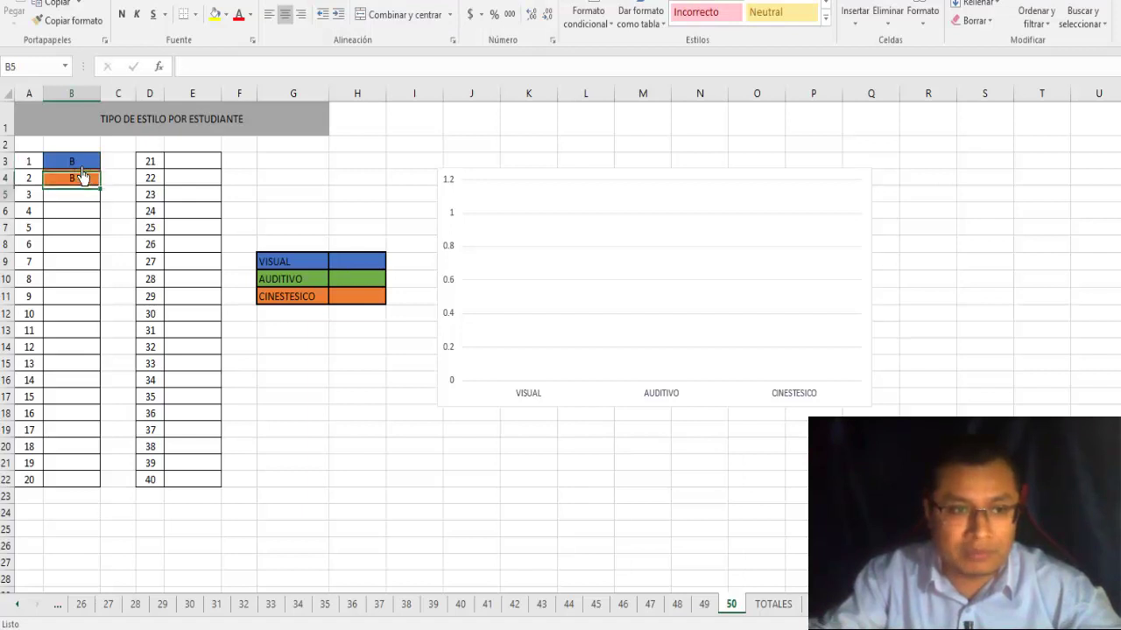
pyautogui.write('B')
pyautogui.press('Return')
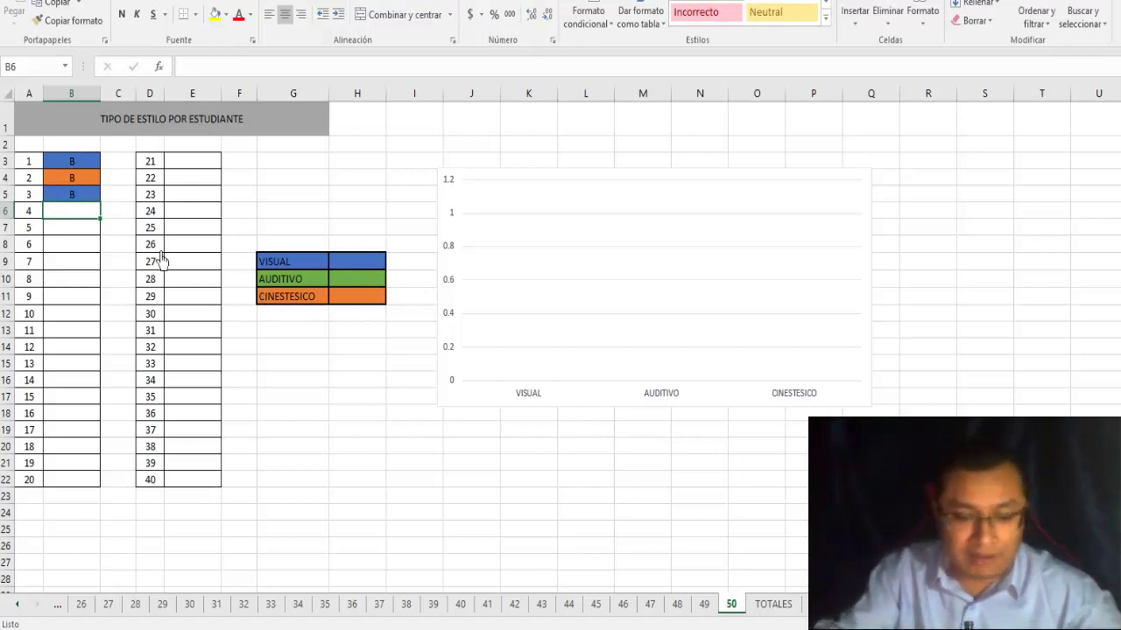
pyautogui.write('B')
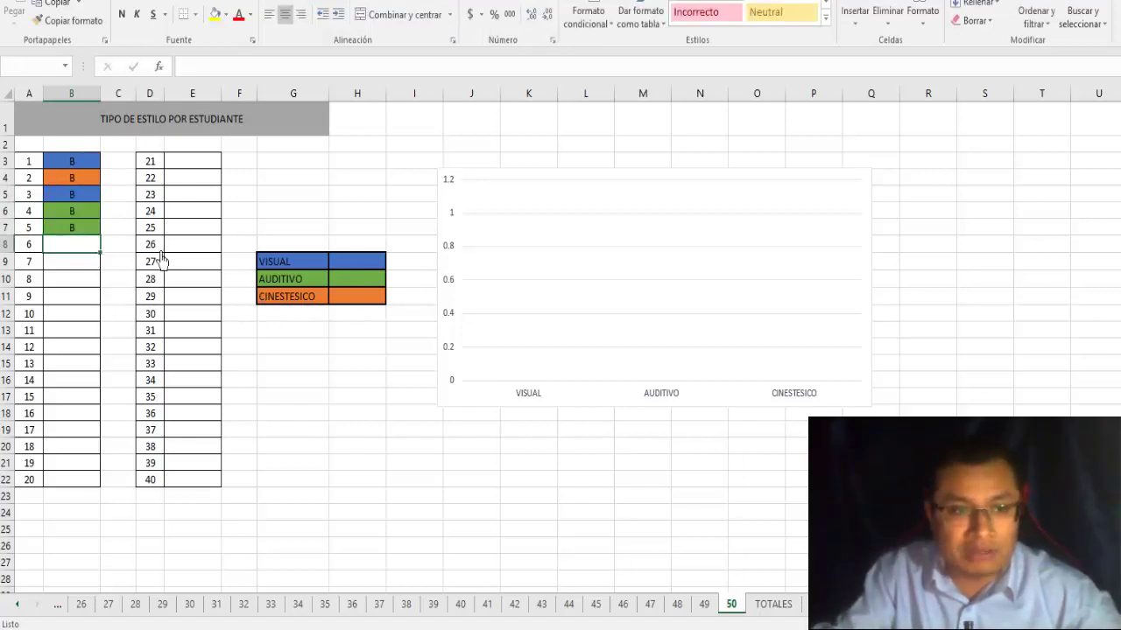
pyautogui.write(' B B B B B B')
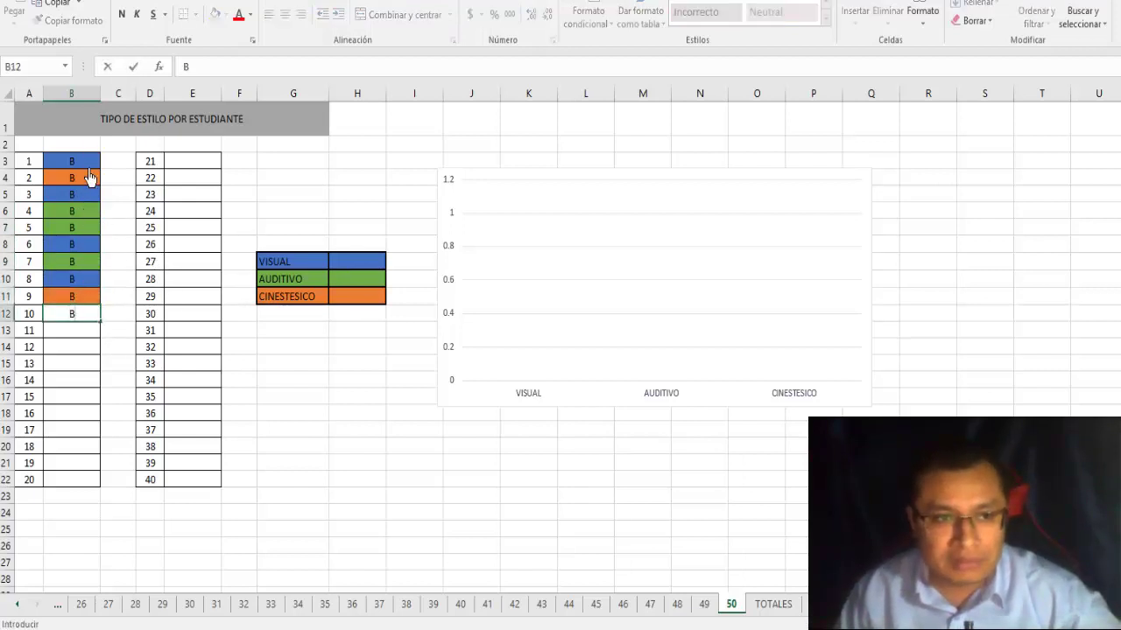
# - Fill the style summary on sheet 50 with 10 for VISUAL, 25 for AUDITIVO and 5 for CINESTESICO
pyautogui.click(347, 269)
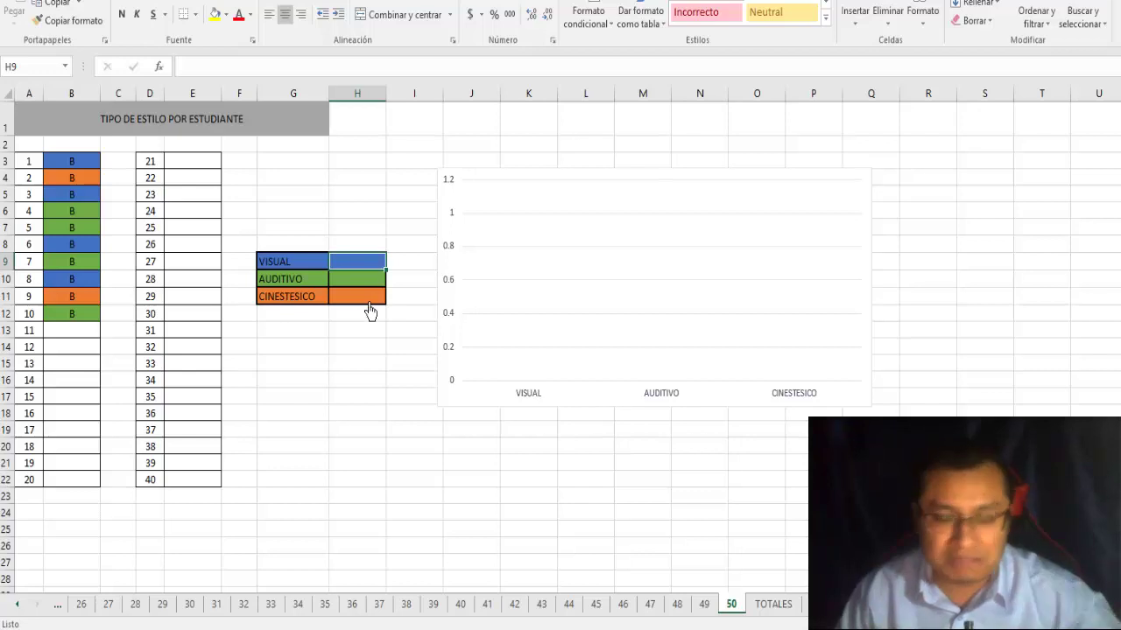
pyautogui.write('10')
pyautogui.press('Return')
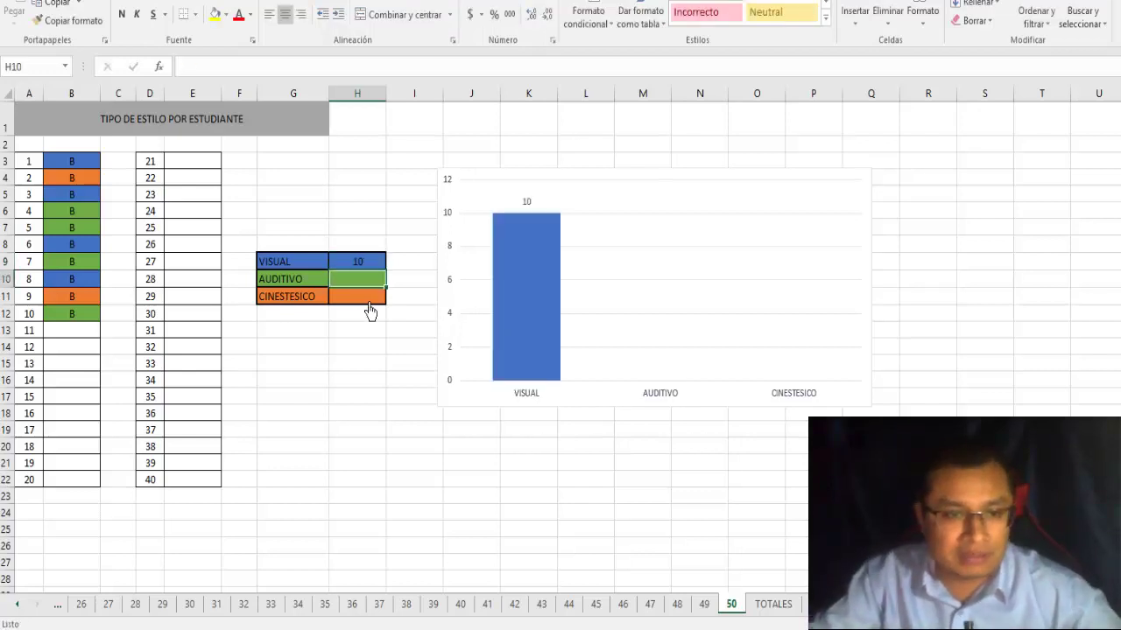
pyautogui.write('25')
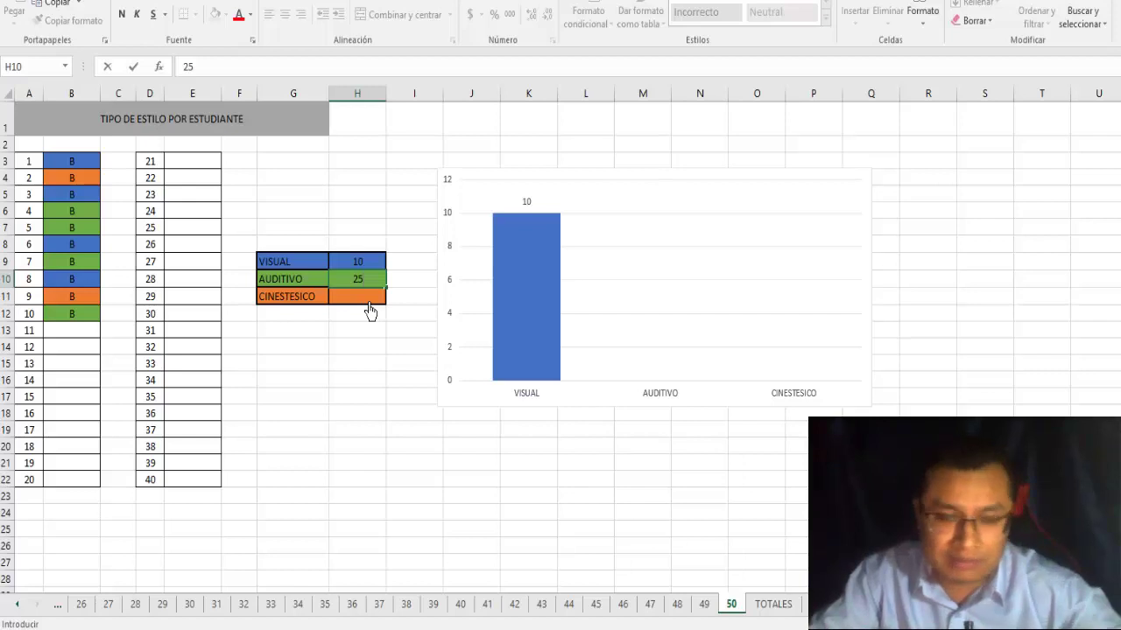
pyautogui.press('Return')
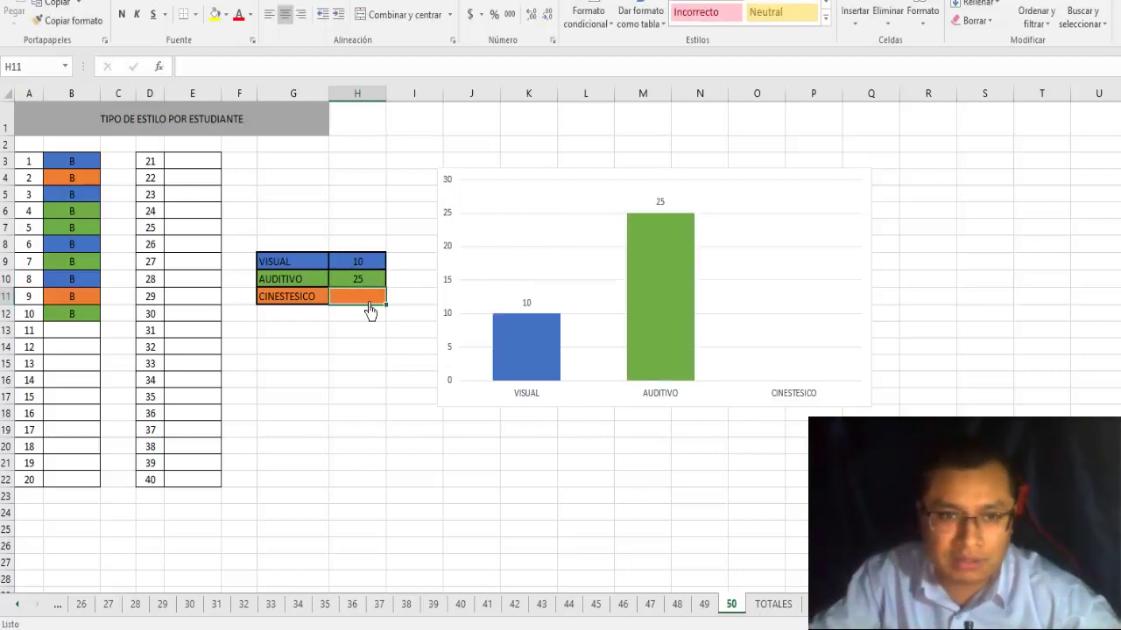
pyautogui.write('5')
pyautogui.press('Return')
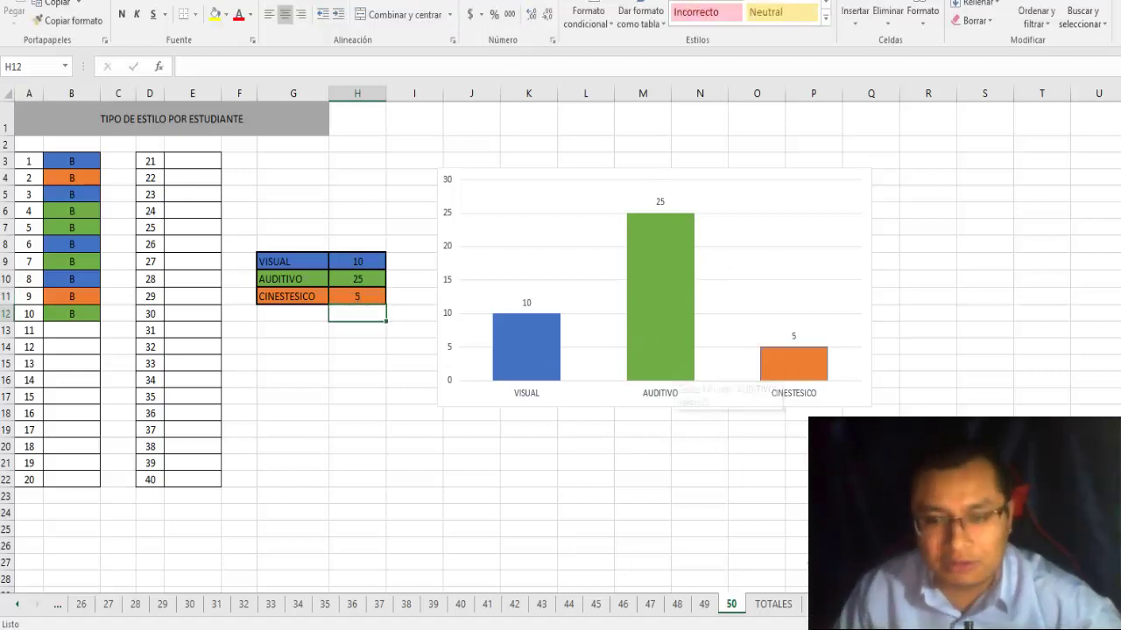
# - Open the TOTALES sheet and examine student 50's column against the learning types and the adjacent TOTALES column
pyautogui.click(774, 604)
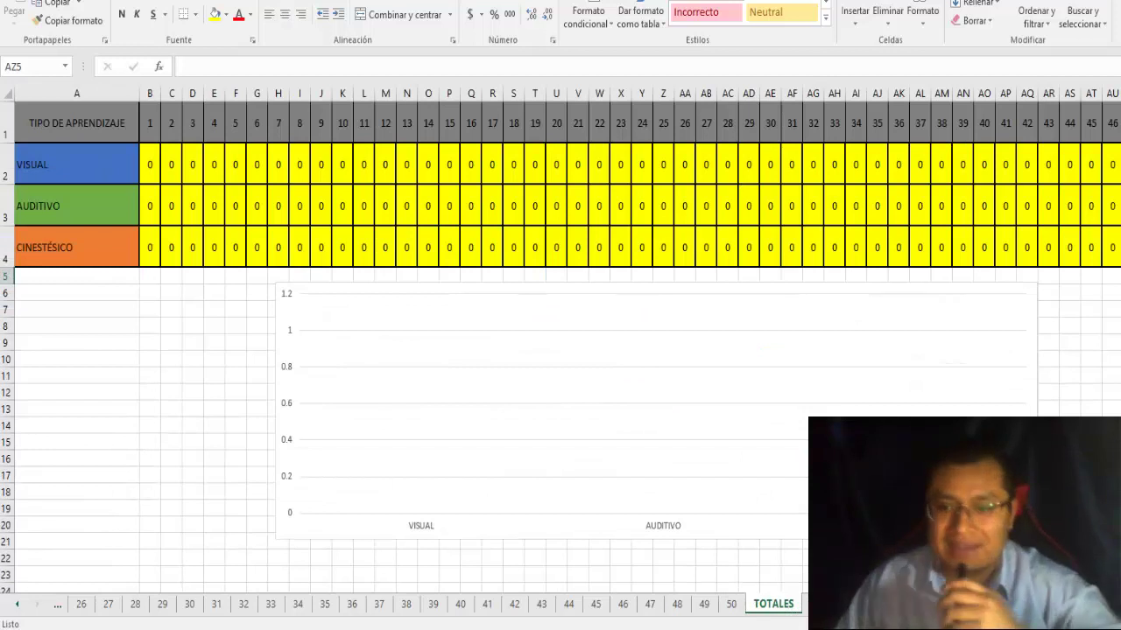
pyautogui.click(1053, 127)
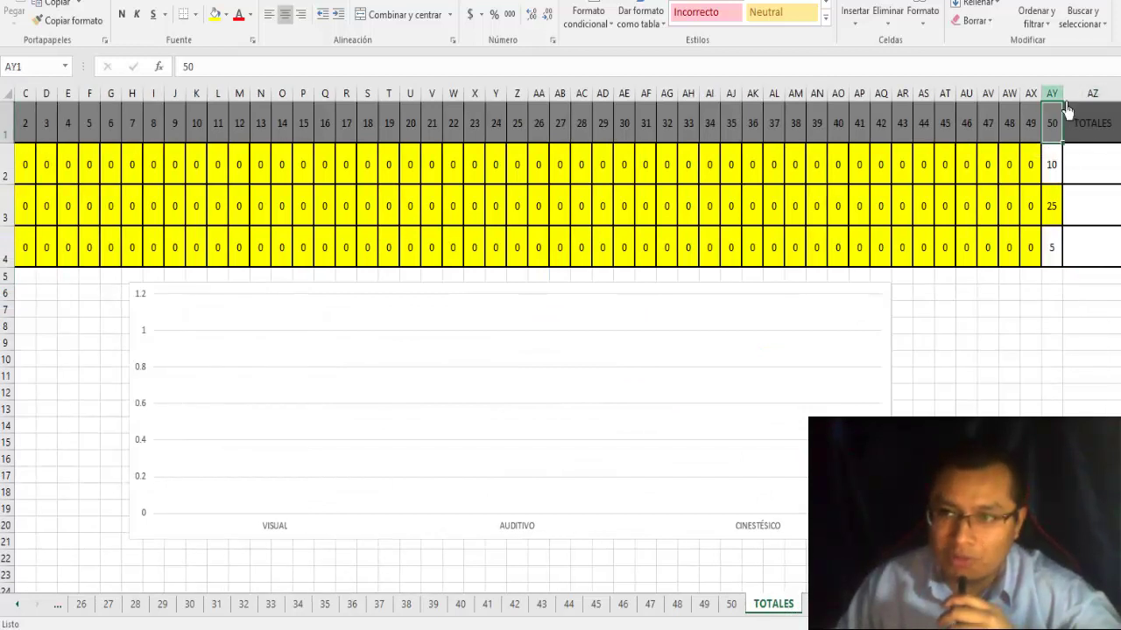
pyautogui.click(1061, 174)
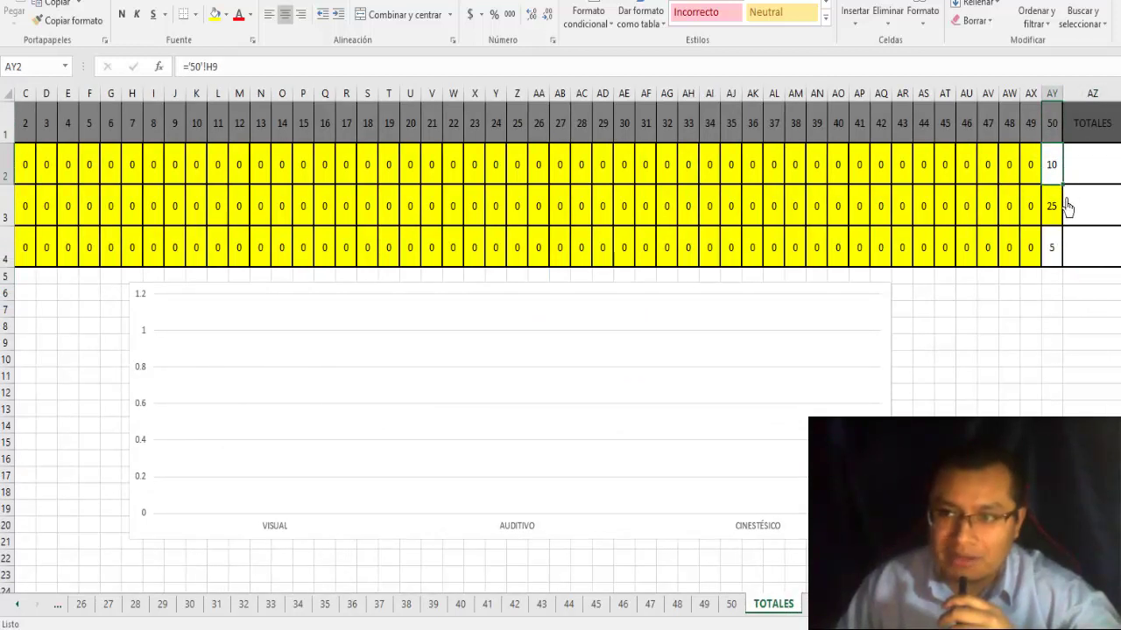
pyautogui.click(1063, 204)
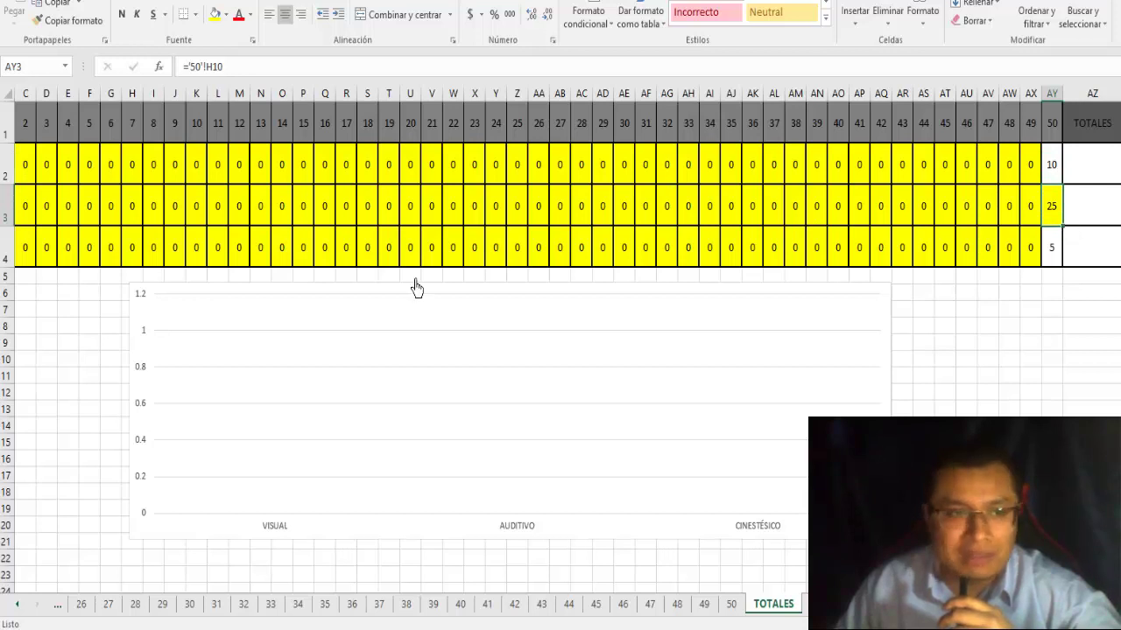
pyautogui.hscroll(-3, 288, 450)
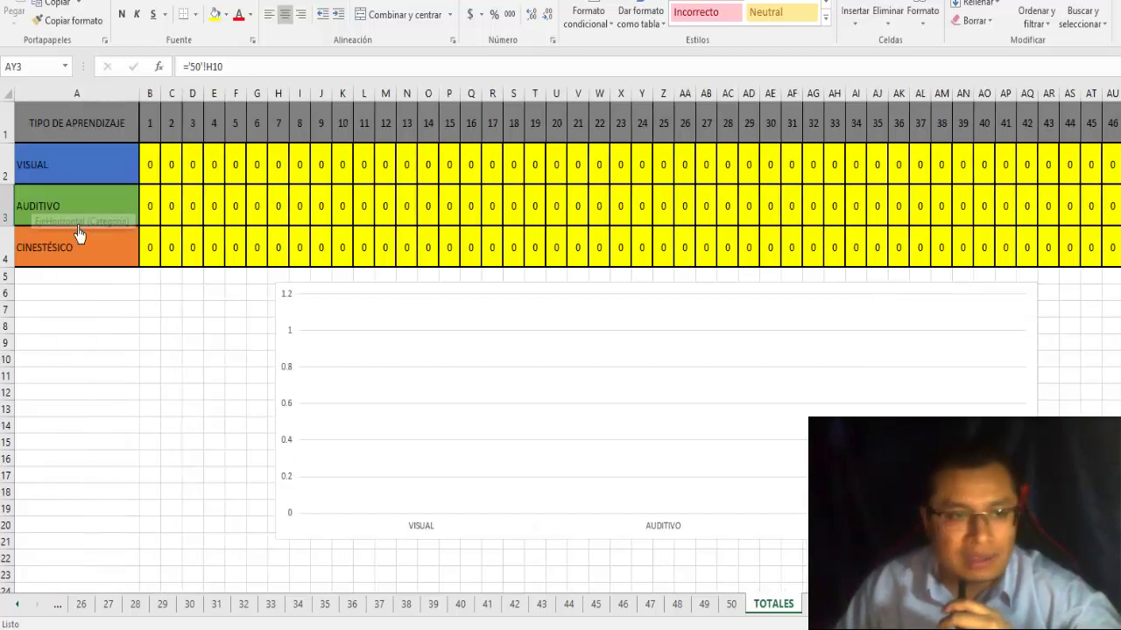
pyautogui.hscroll(3, 82, 234)
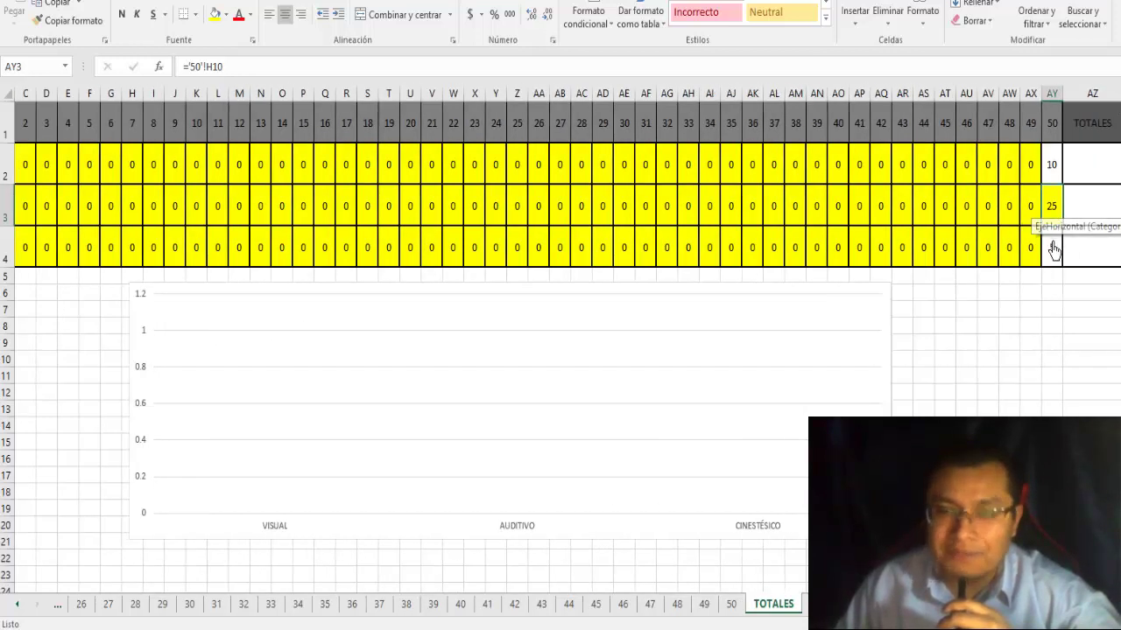
pyautogui.click(1088, 235)
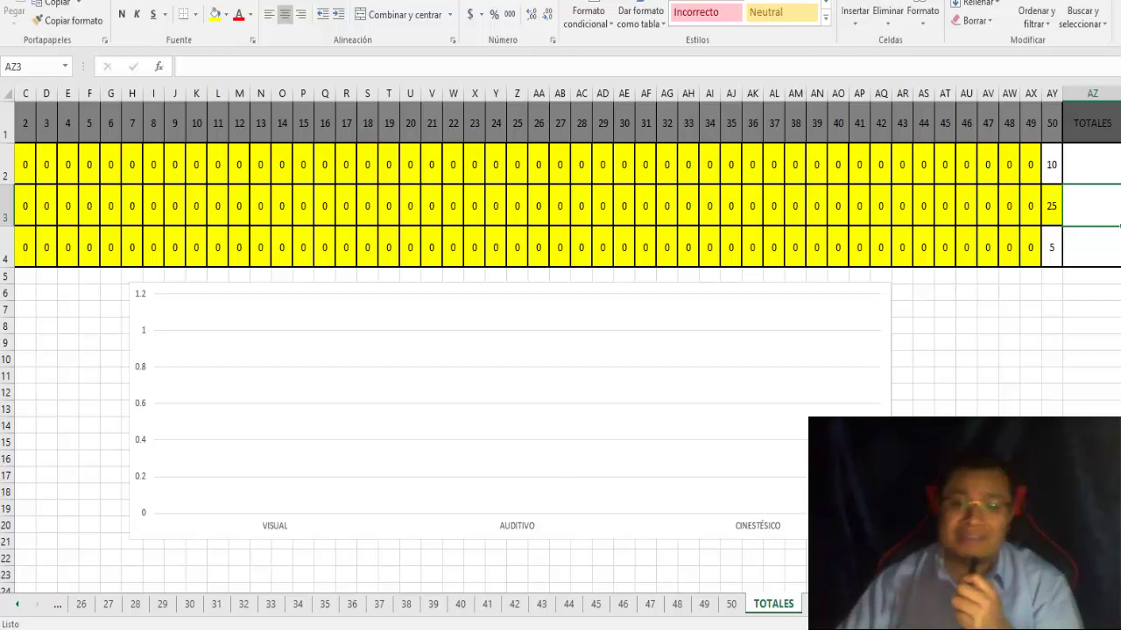
pyautogui.hscroll(-1, 561, 350)
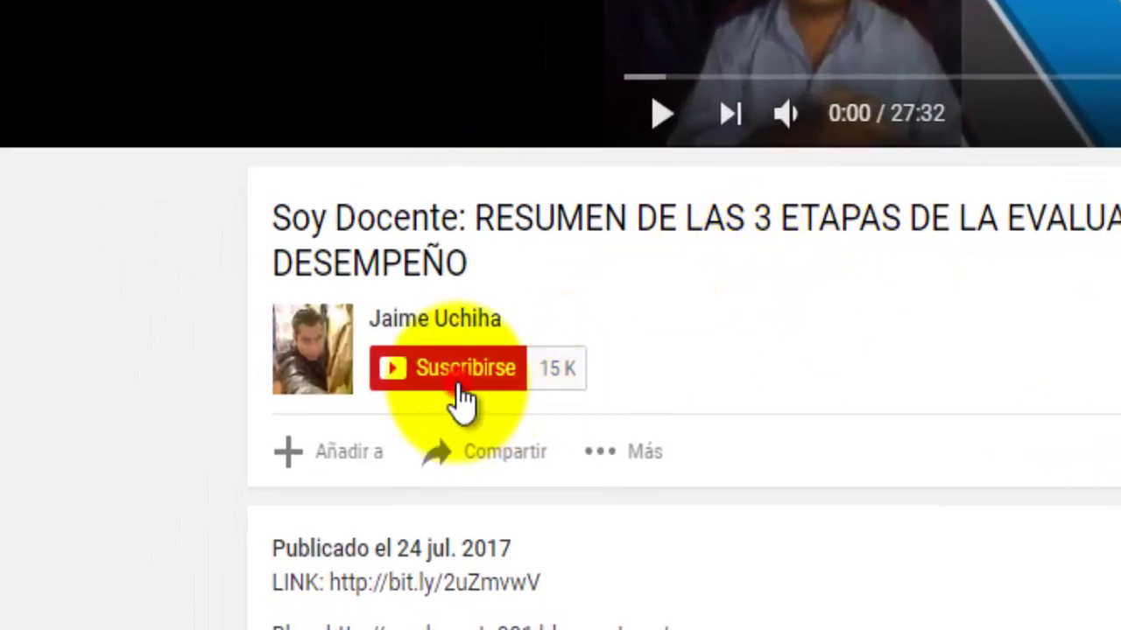
# - On YouTube, subscribe to the channel of the Soy Docente video and save the option to receive all of its notifications
pyautogui.click(464, 385)
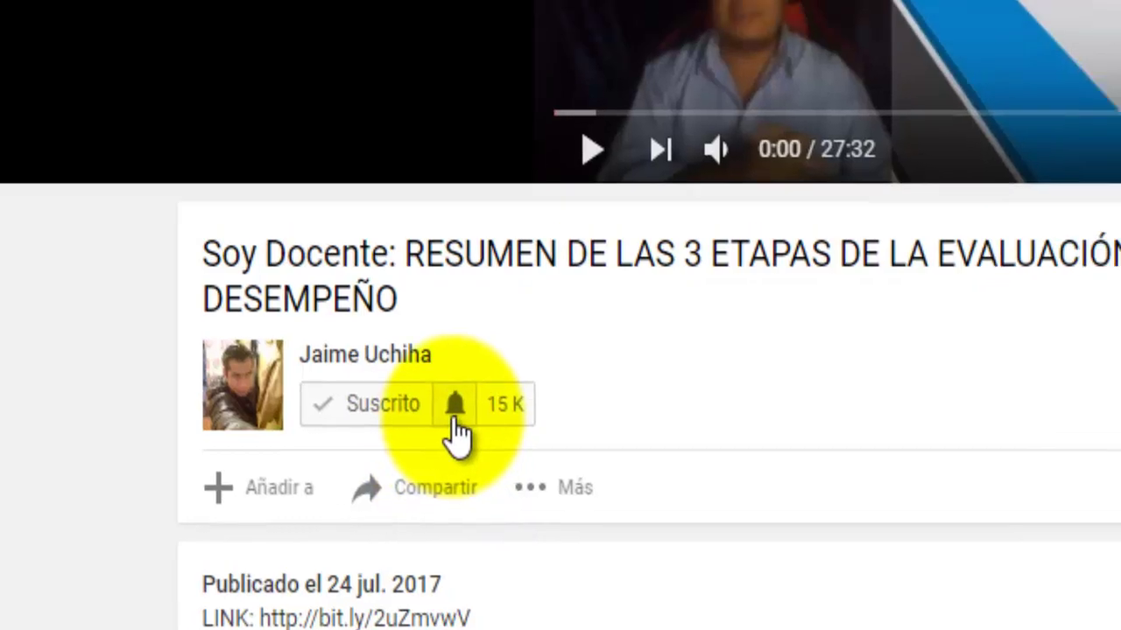
pyautogui.click(525, 378)
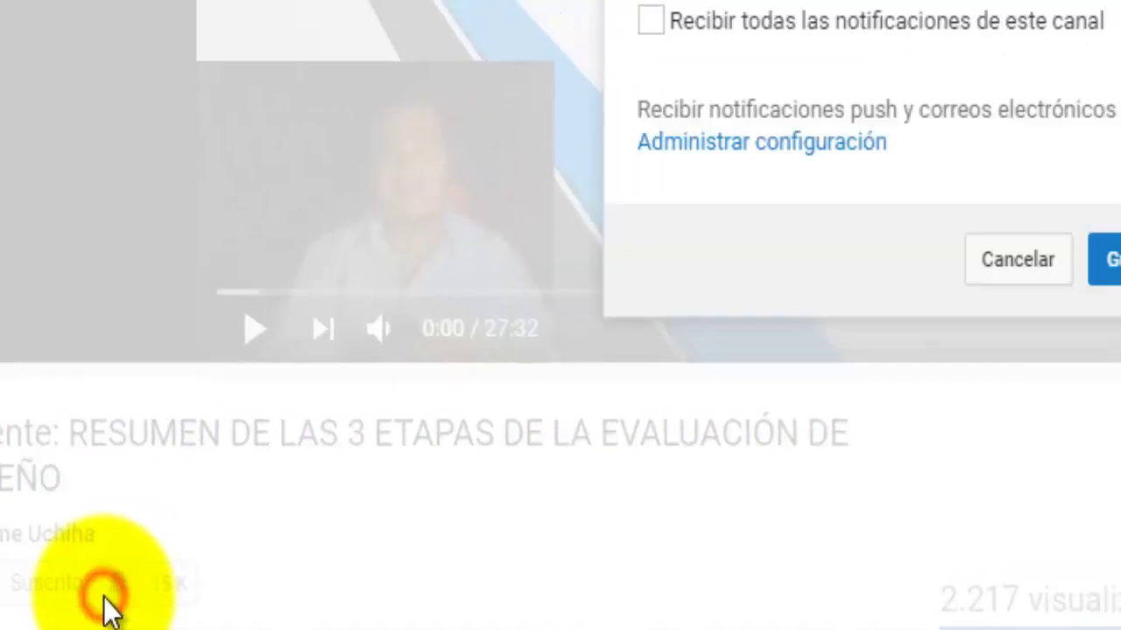
pyautogui.click(652, 22)
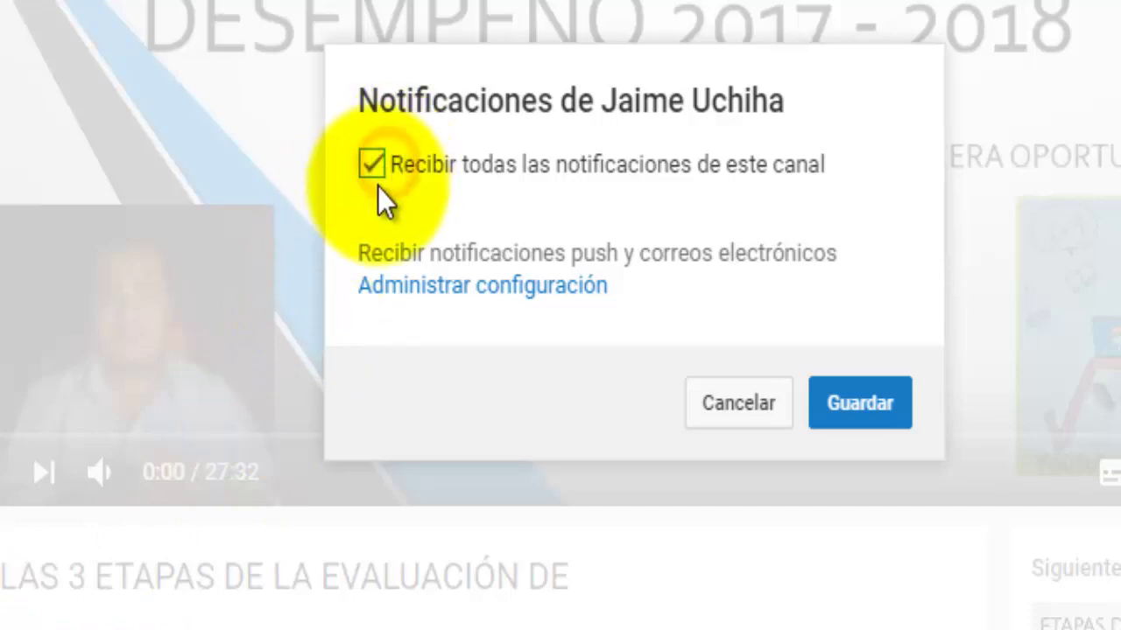
pyautogui.click(860, 402)
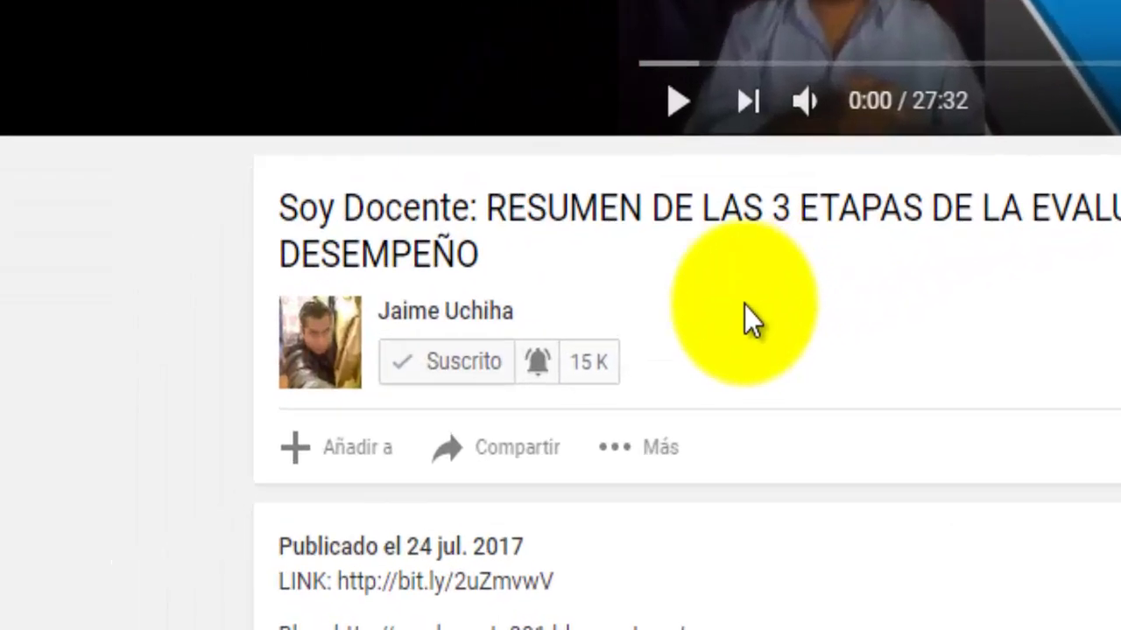
# - Open the channel's page and browse its uploaded videos and its playlists
pyautogui.click(462, 313)
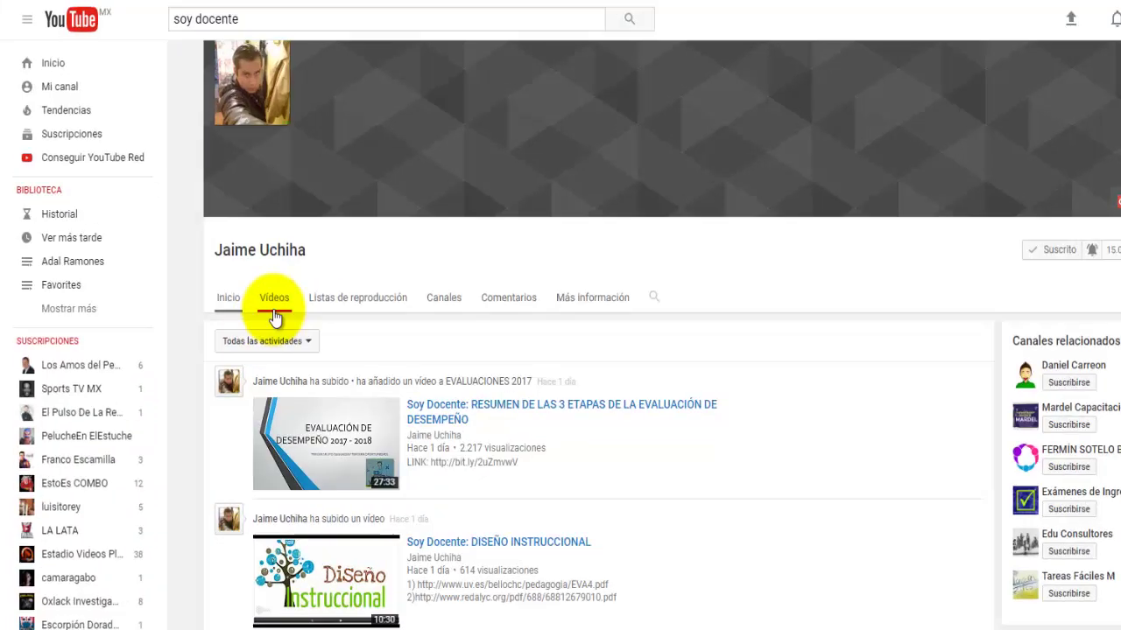
pyautogui.click(274, 298)
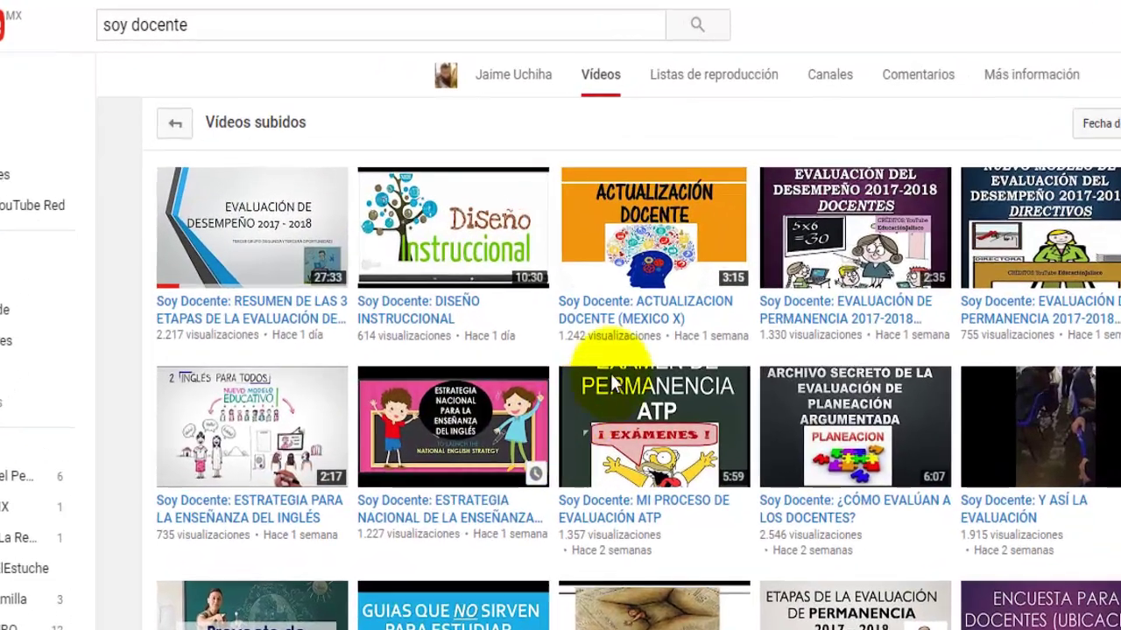
pyautogui.click(714, 83)
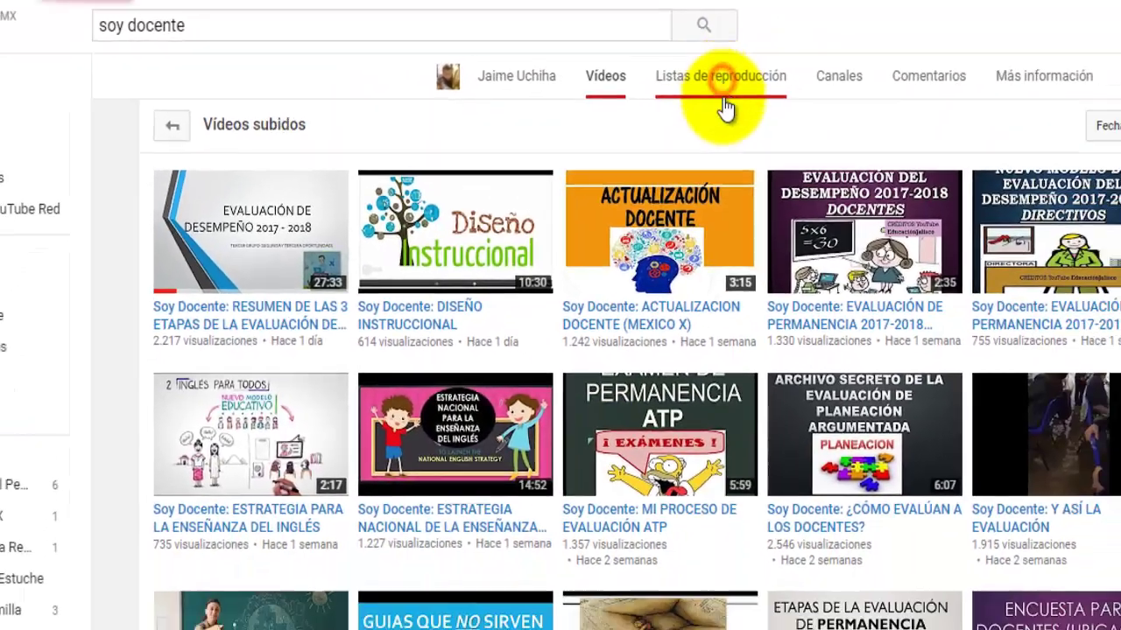